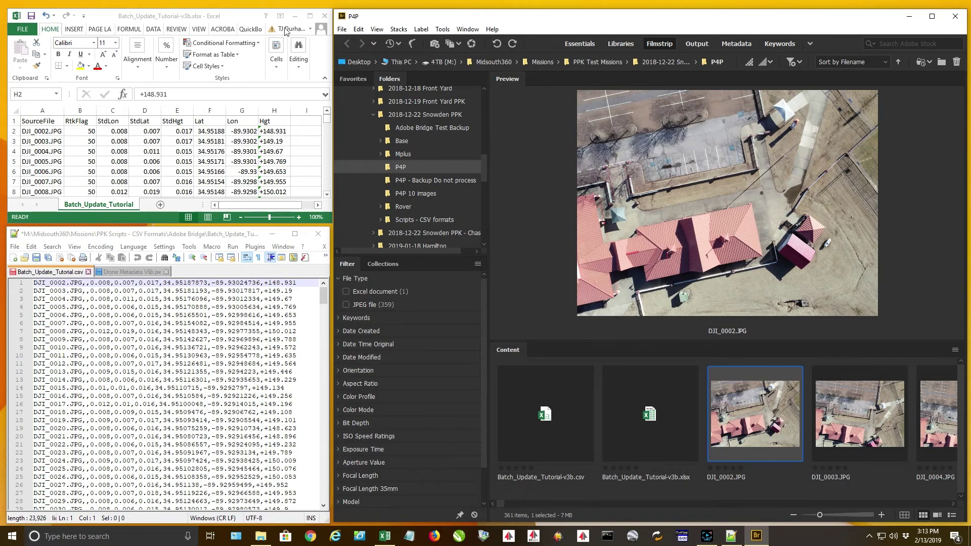
# Bring the Batch_Update_Tutorial spreadsheet to the front
pyautogui.click(226, 20)
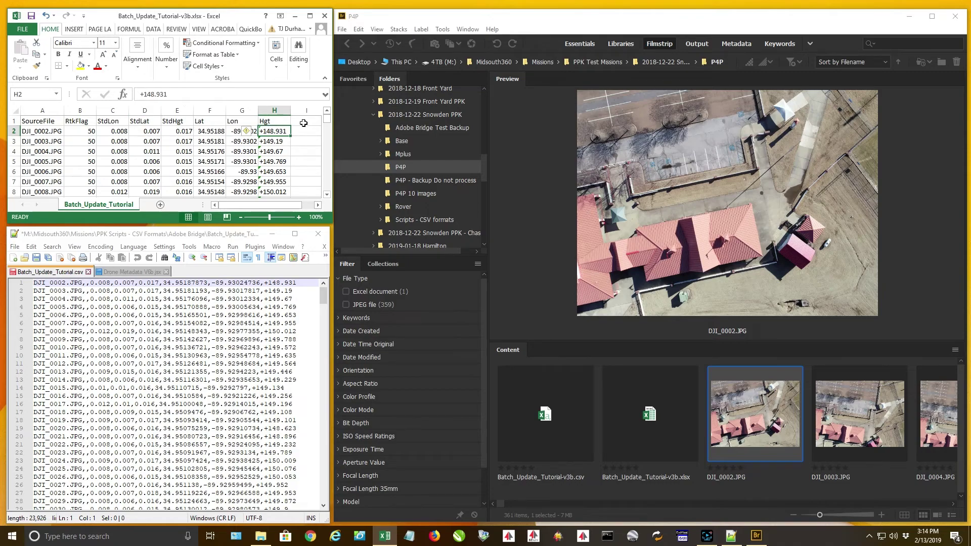
pyautogui.click(45, 122)
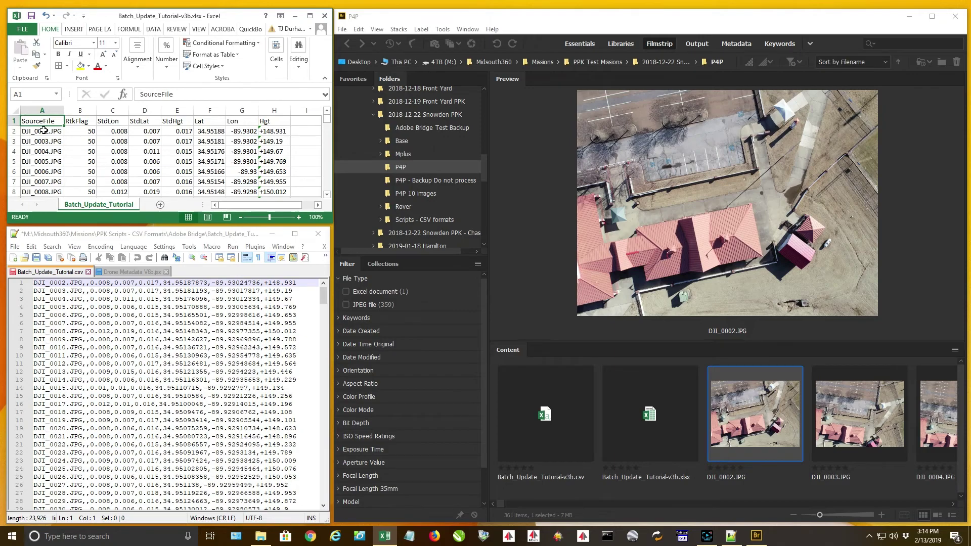
pyautogui.click(78, 121)
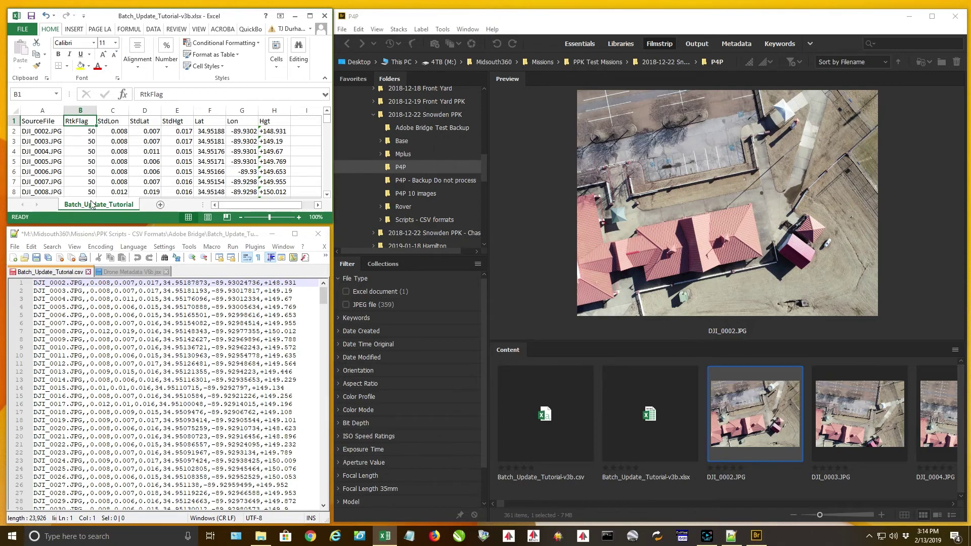
pyautogui.click(114, 122)
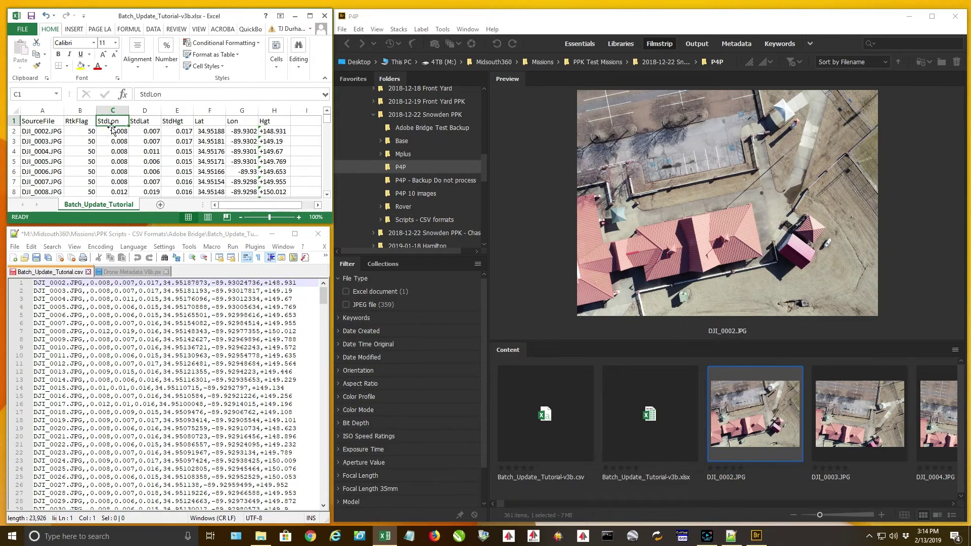
pyautogui.click(146, 123)
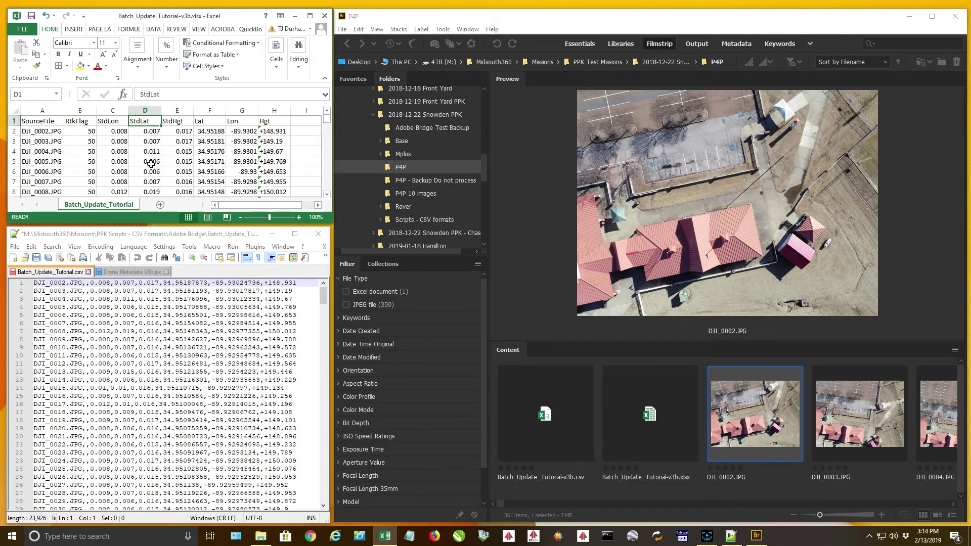
pyautogui.click(180, 121)
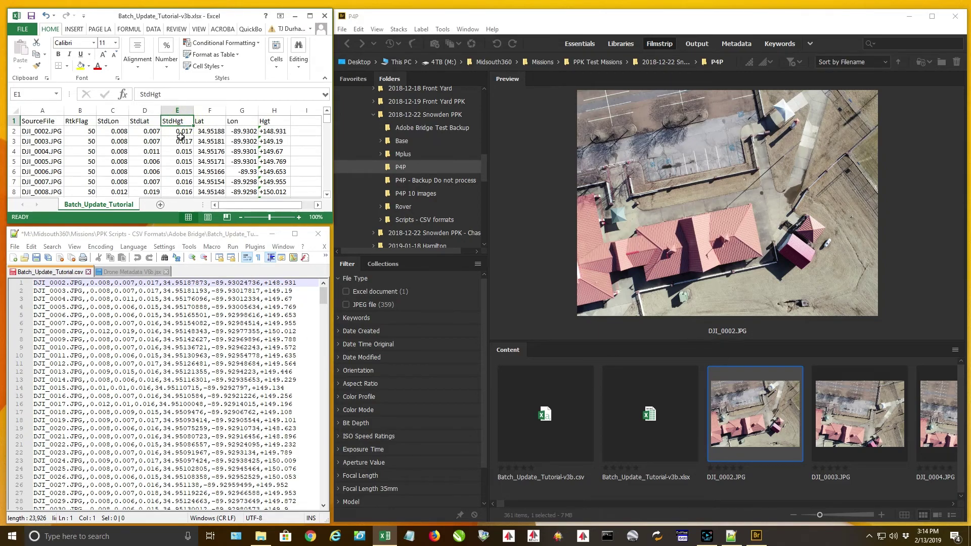
pyautogui.click(210, 122)
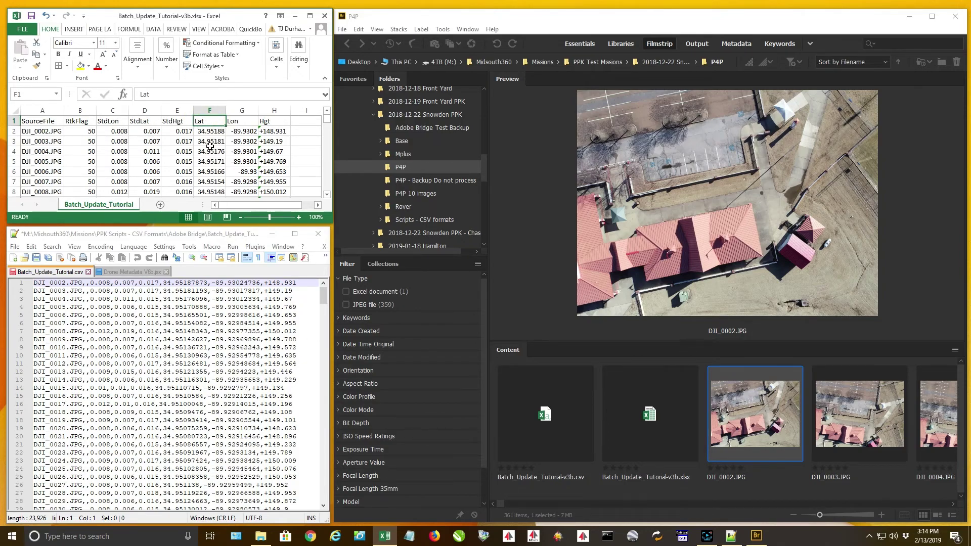
pyautogui.click(241, 122)
pyautogui.click(275, 121)
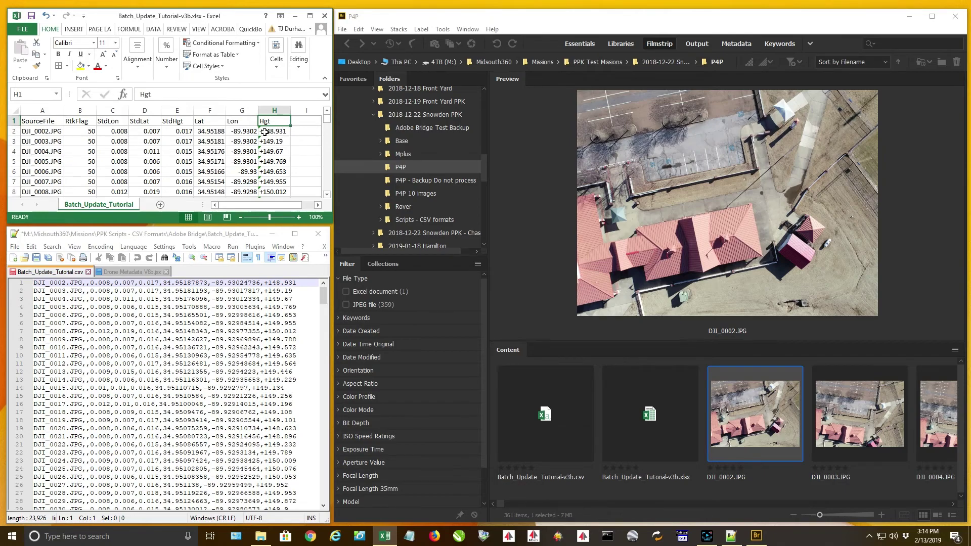
pyautogui.click(264, 132)
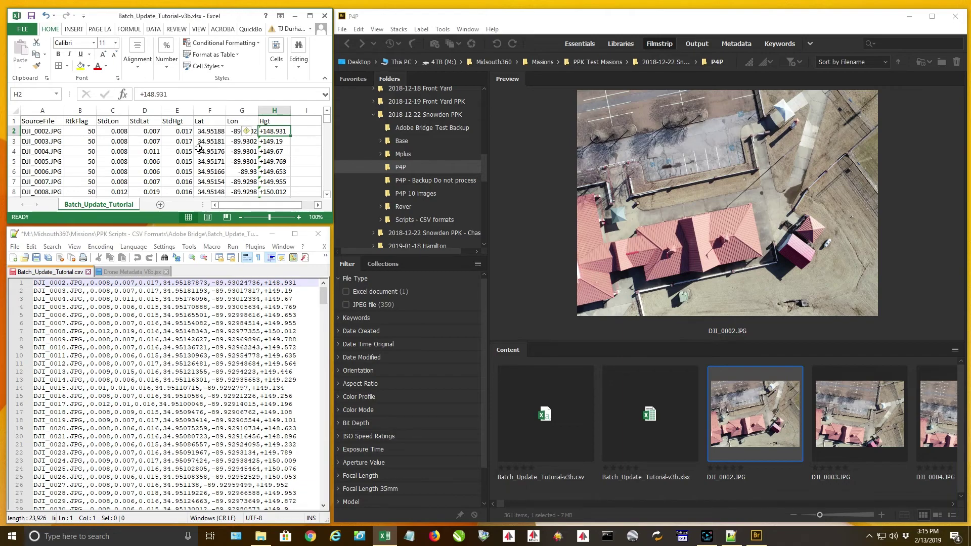
pyautogui.click(143, 274)
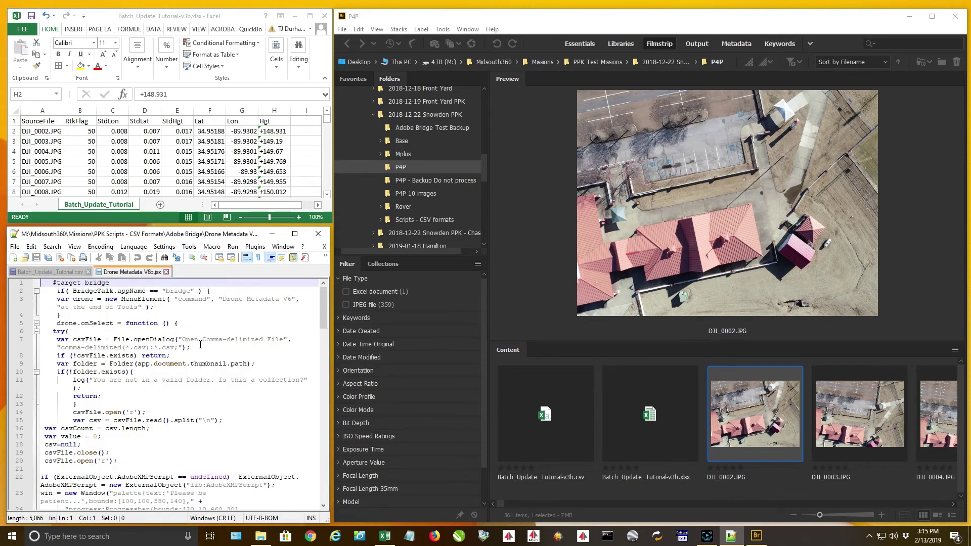
# Scroll through the Drone Metadata V6b.jsx code and back up to the top
pyautogui.scroll(-14, 210, 348)
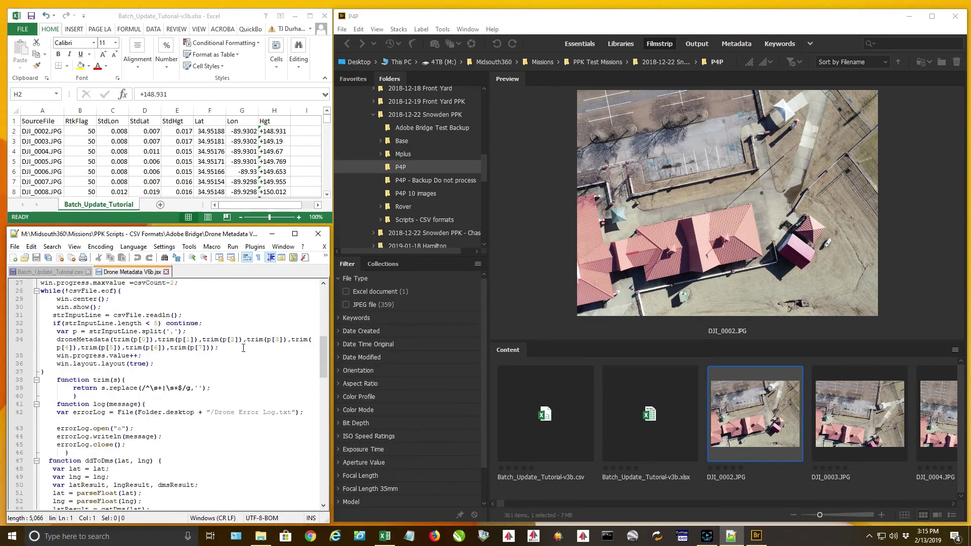
pyautogui.scroll(-17, 244, 348)
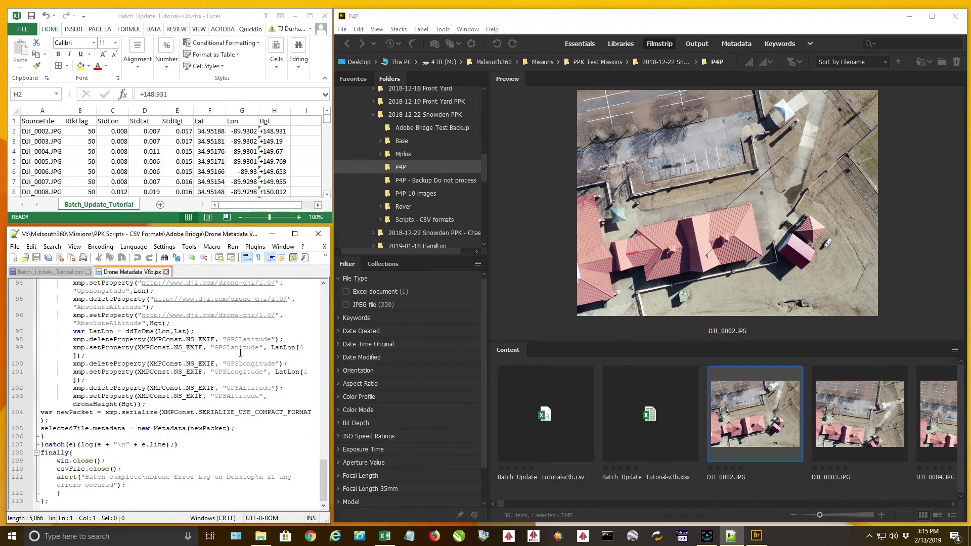
pyautogui.scroll(16, 240, 353)
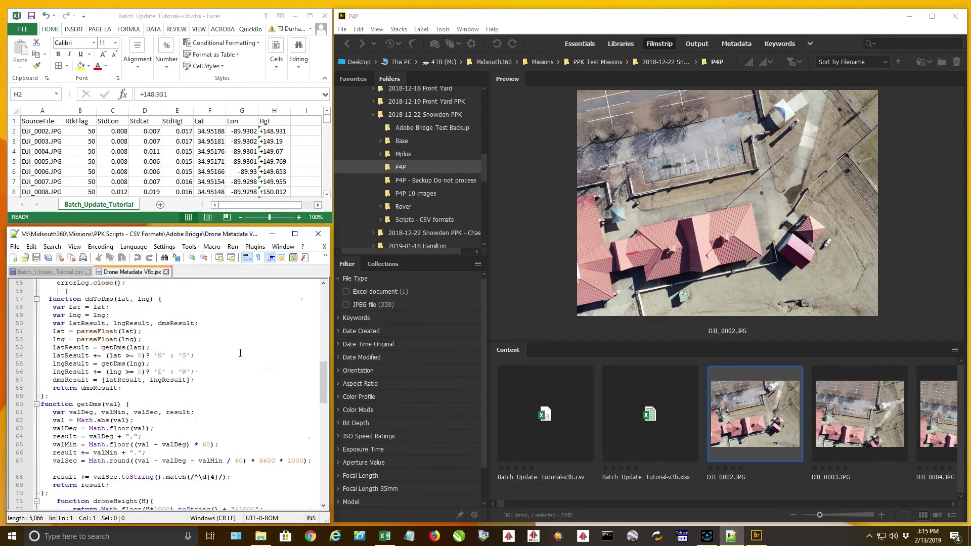
pyautogui.scroll(15, 240, 353)
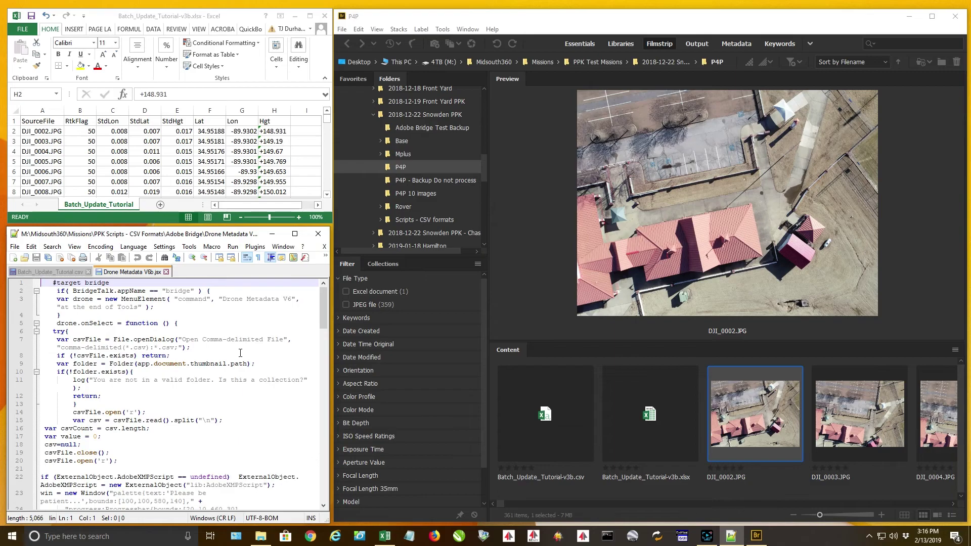
pyautogui.press('alt')
# Switch focus from Notepad++ to the Adobe Bridge window
pyautogui.click(408, 18)
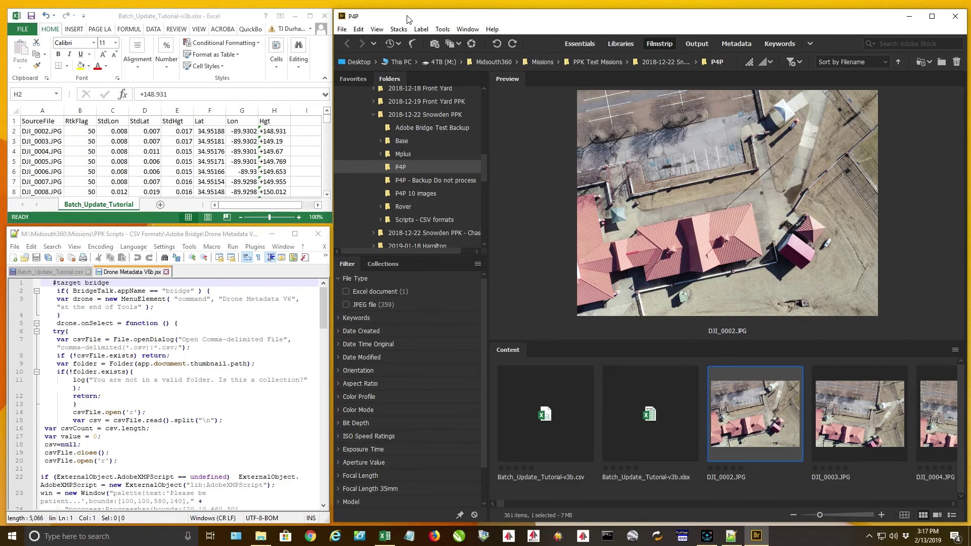
# Reveal the Bridge CC 2019 startup folder from Edit > Preferences > Startup Scripts
pyautogui.click(358, 29)
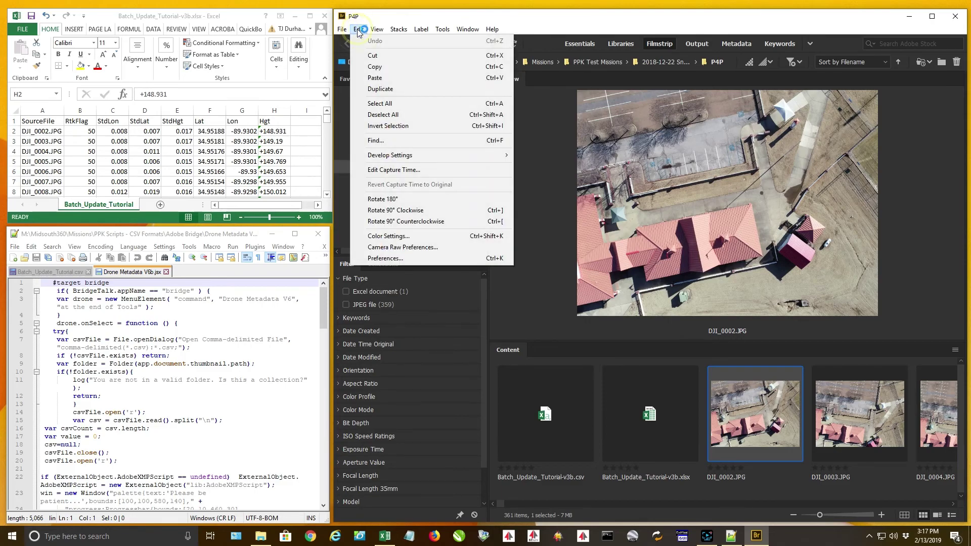
pyautogui.click(382, 258)
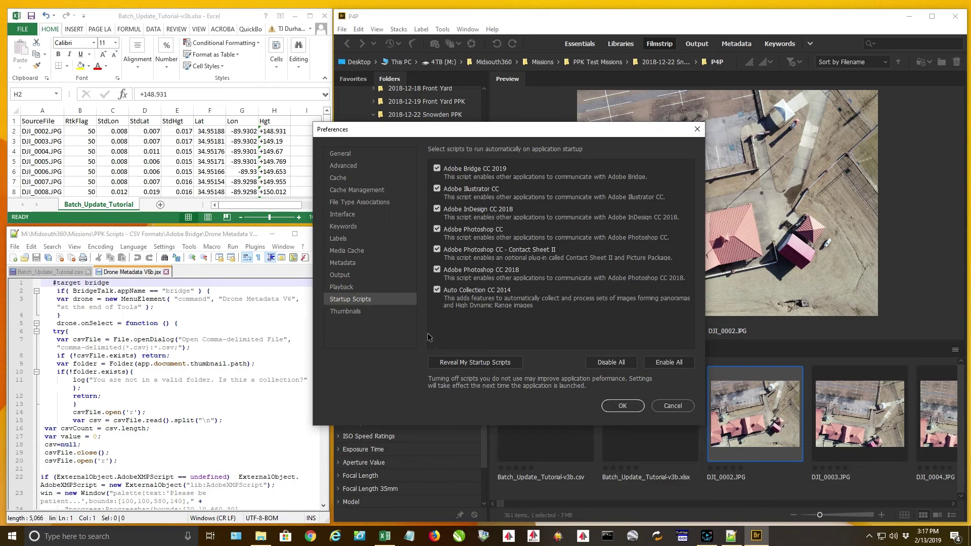
pyautogui.click(474, 363)
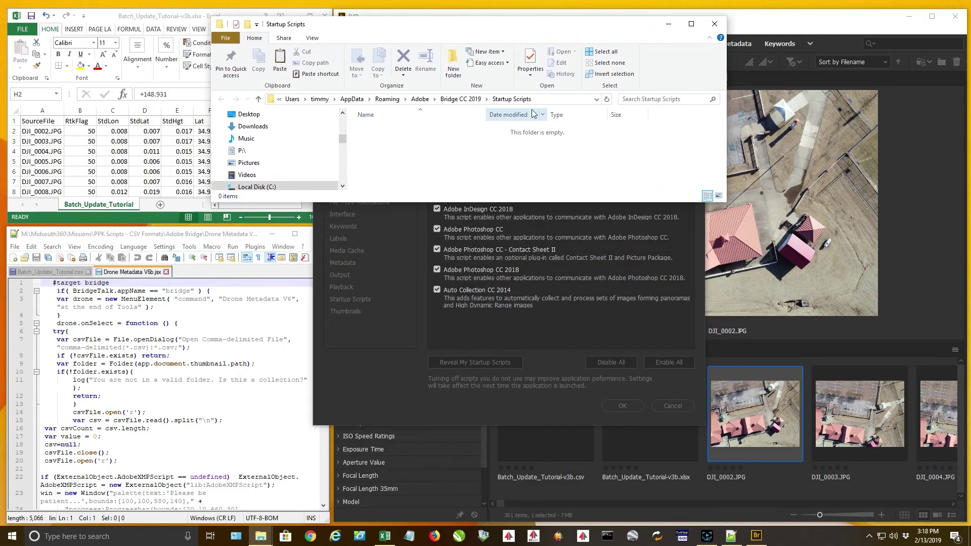
# Open a second Explorer window on the PPK Scripts Adobe Bridge folder
pyautogui.click(544, 100)
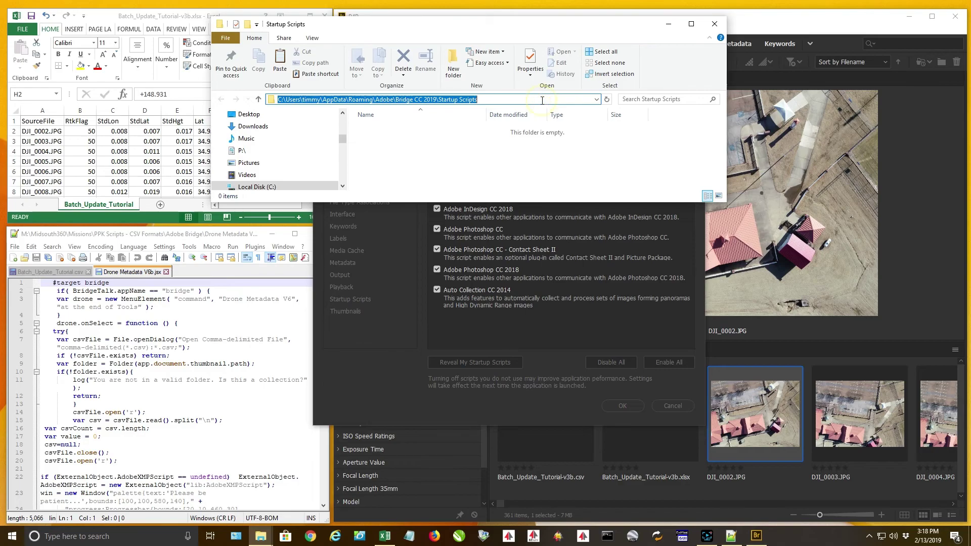
pyautogui.click(499, 98)
pyautogui.click(431, 153)
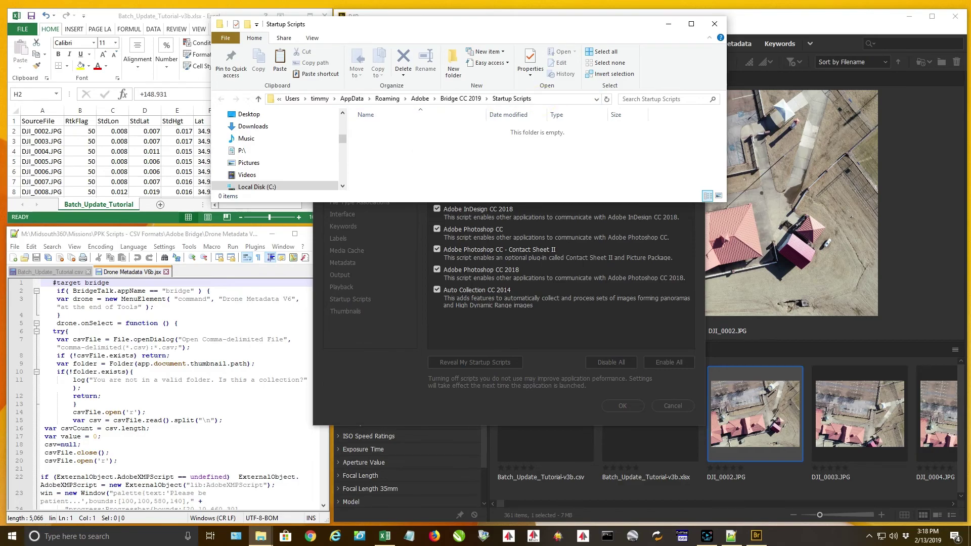
pyautogui.rightClick(133, 271)
pyautogui.click(152, 296)
pyautogui.moveTo(403, 217); pyautogui.dragTo(389, 221)
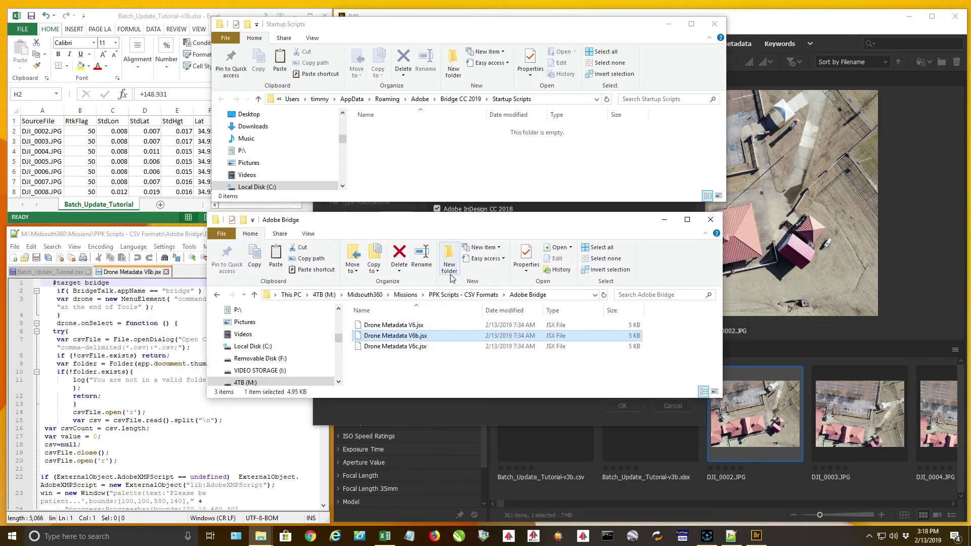
# Drag Drone Metadata V6c.jsx into Startup Scripts and close the source window
pyautogui.click(417, 357)
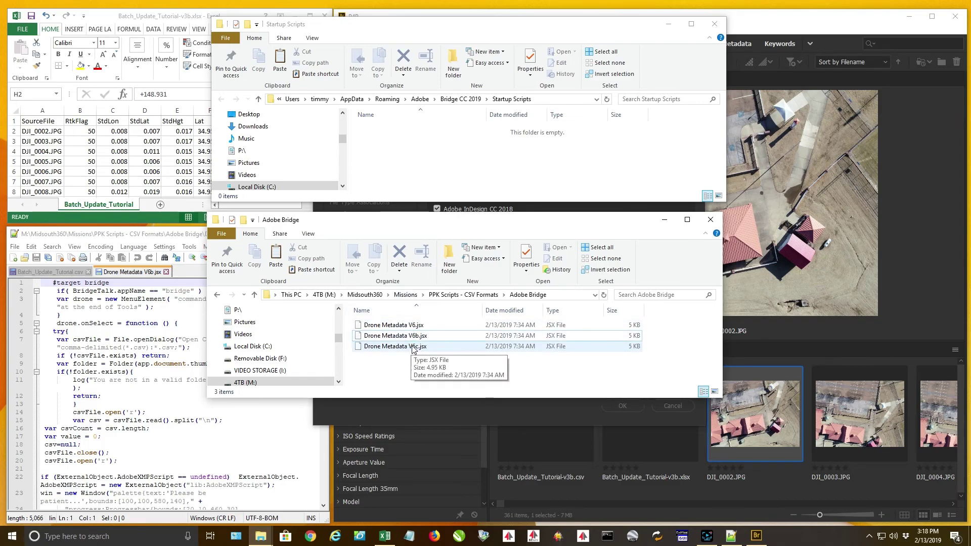
pyautogui.moveTo(412, 348); pyautogui.dragTo(426, 137)
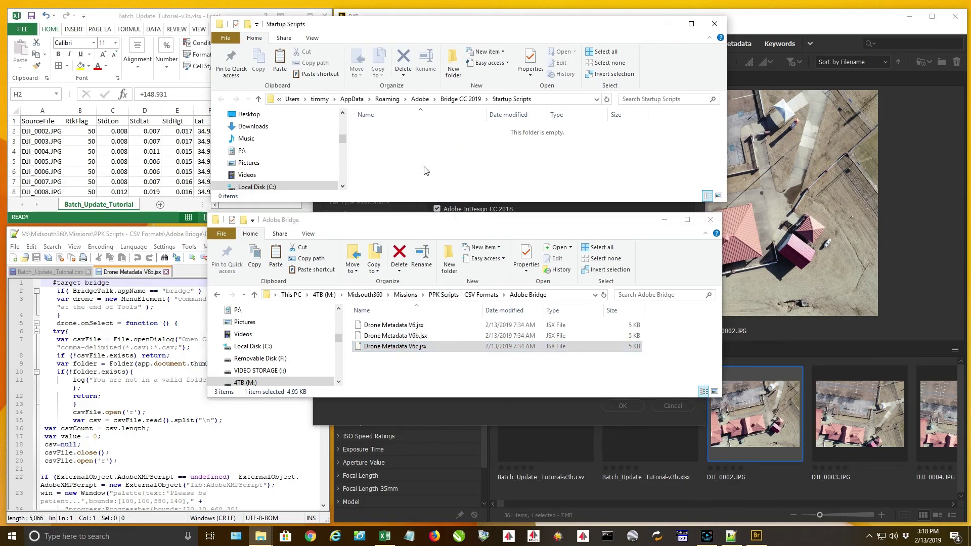
pyautogui.click(711, 219)
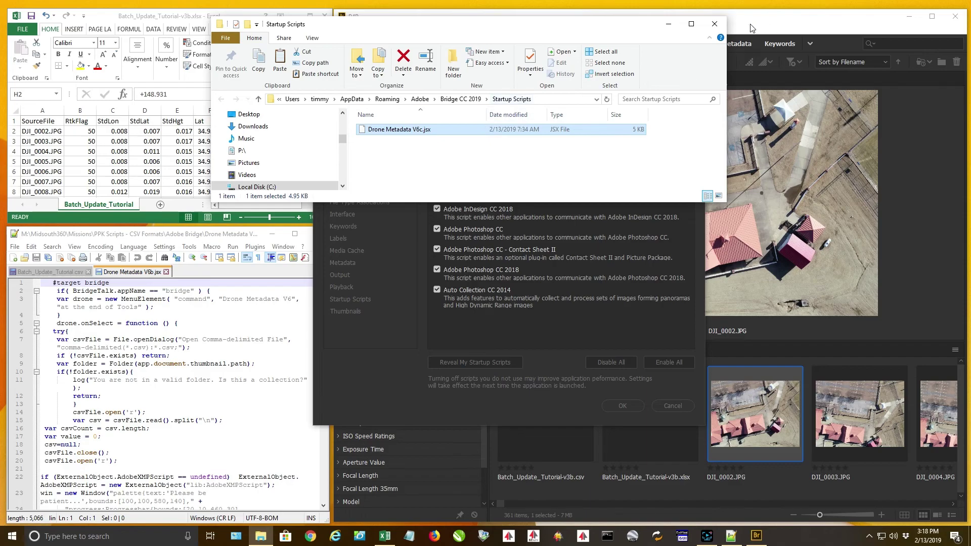
# Close the Startup Scripts window, confirm Preferences with OK, and quit Bridge
pyautogui.click(714, 23)
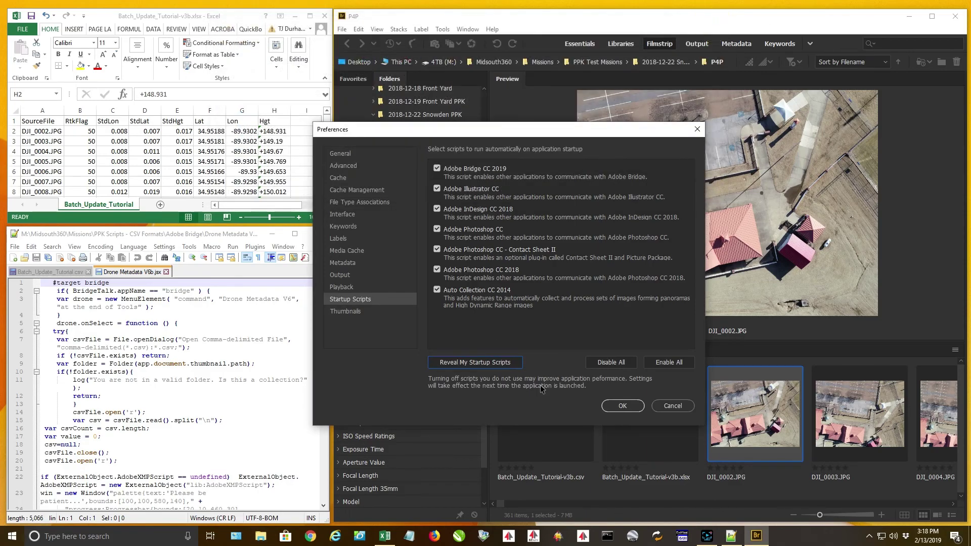
pyautogui.click(628, 408)
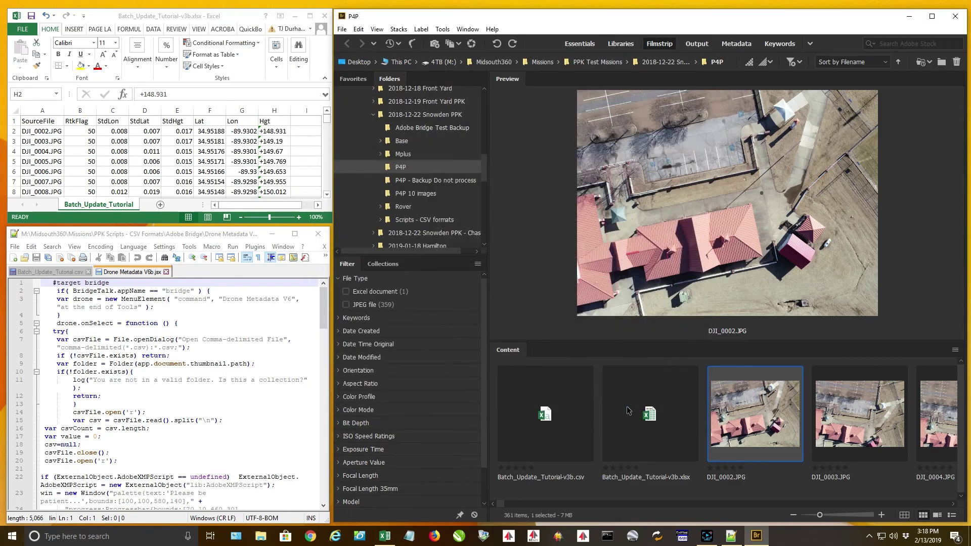
pyautogui.click(956, 16)
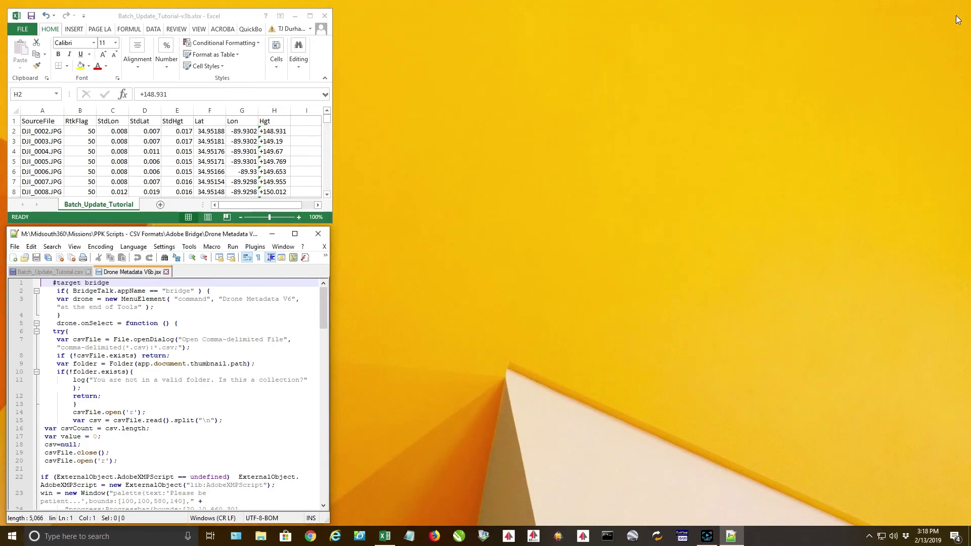
# Relaunch Adobe Bridge CC 2019 and enable the Drone Metadata V6c extension
pyautogui.click(12, 537)
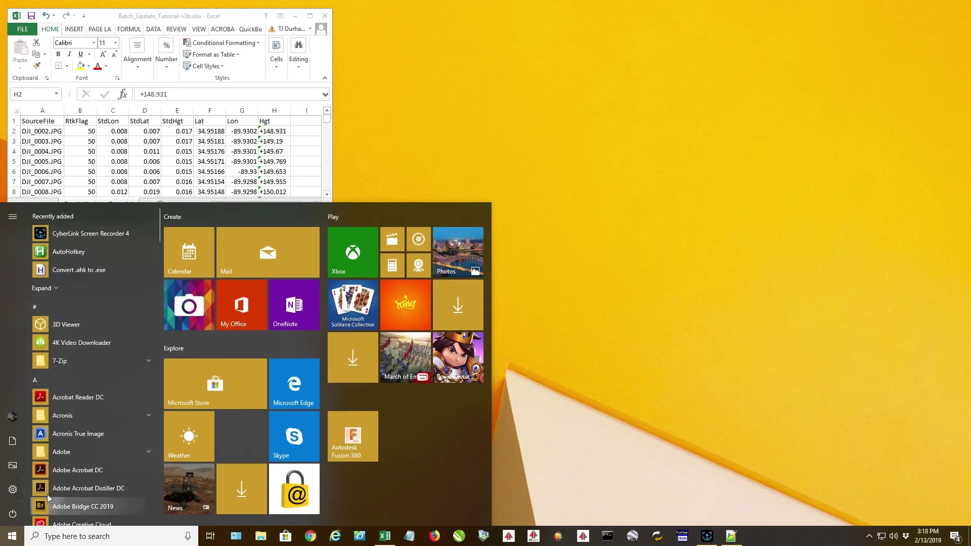
pyautogui.click(86, 507)
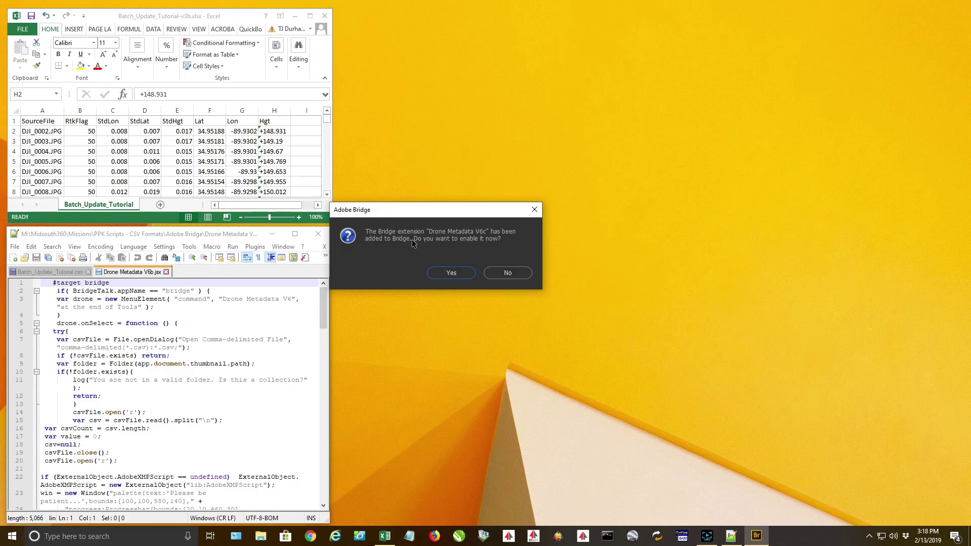
pyautogui.click(448, 274)
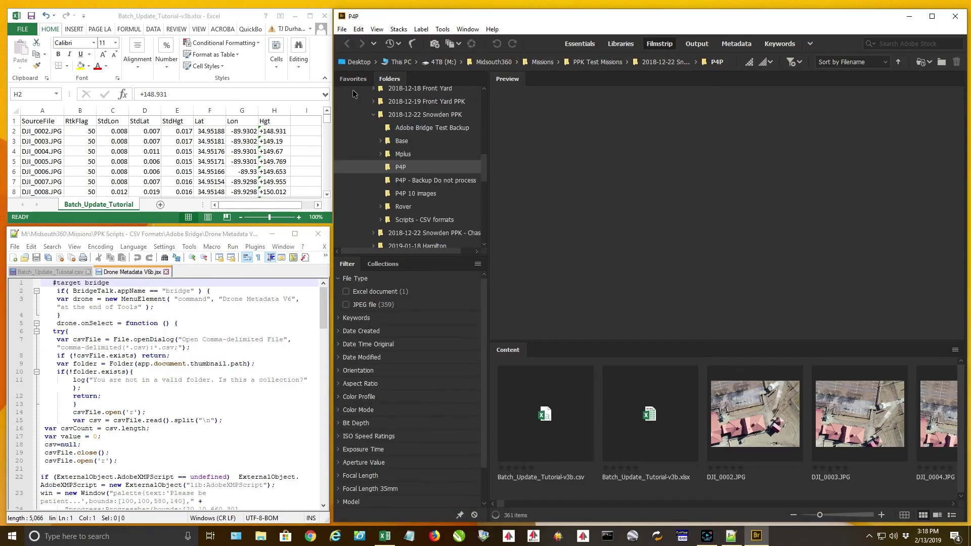
pyautogui.click(359, 30)
pyautogui.click(380, 259)
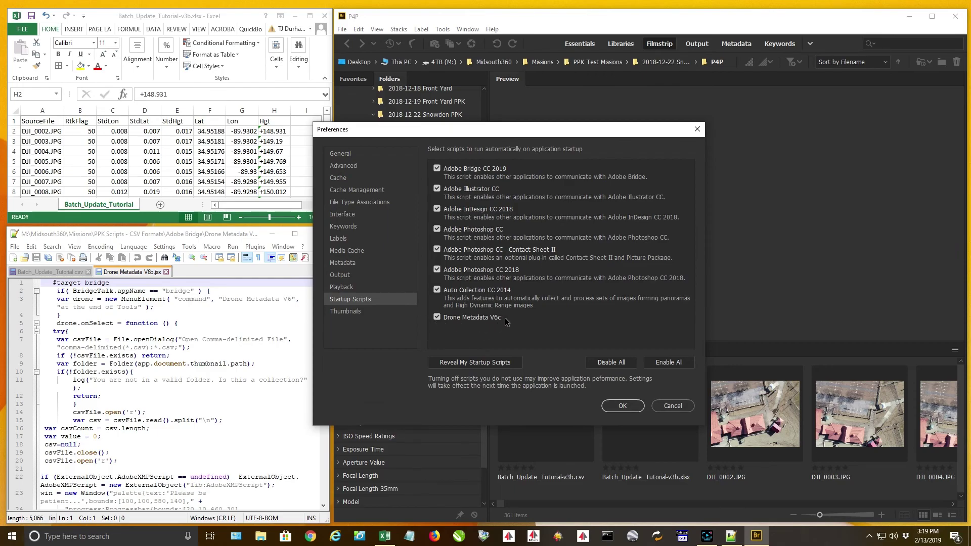
pyautogui.click(437, 318)
pyautogui.click(437, 317)
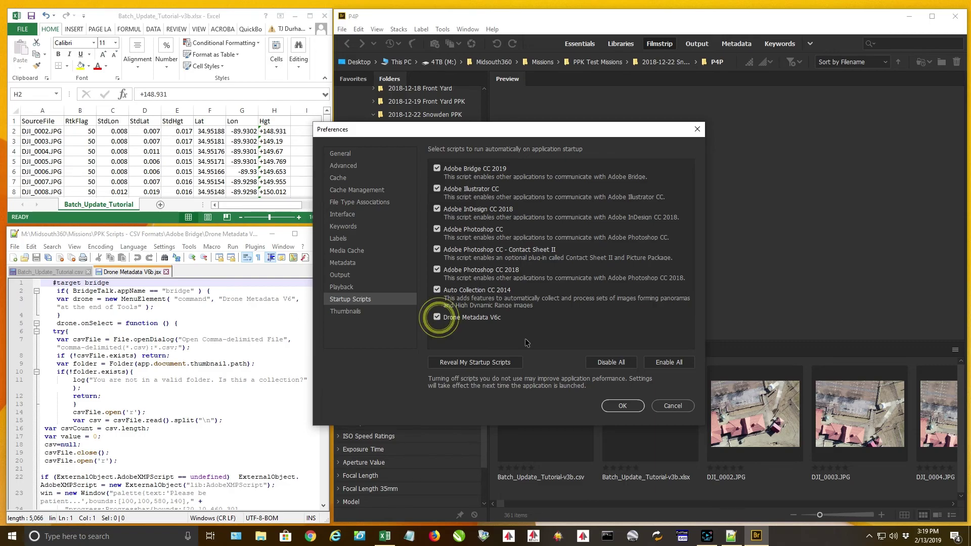
pyautogui.click(477, 363)
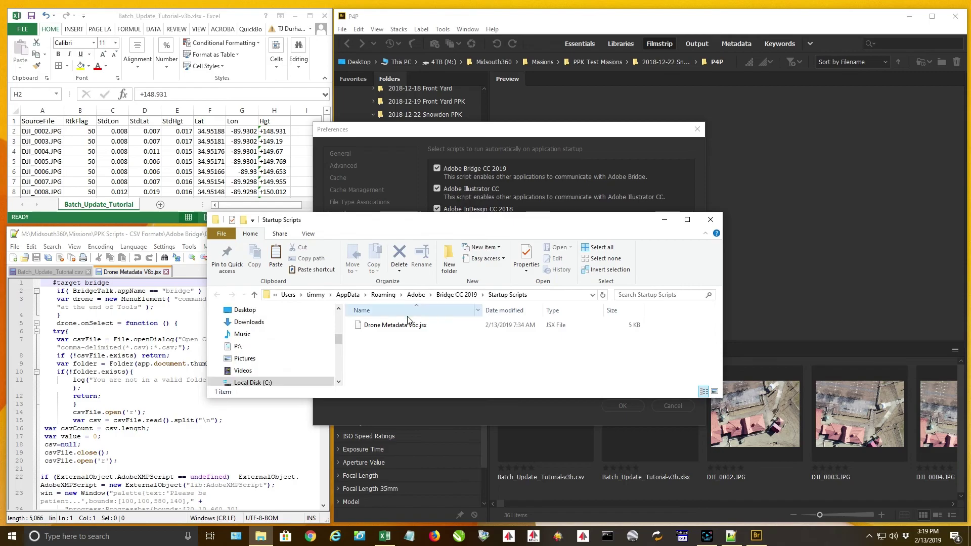
pyautogui.click(710, 219)
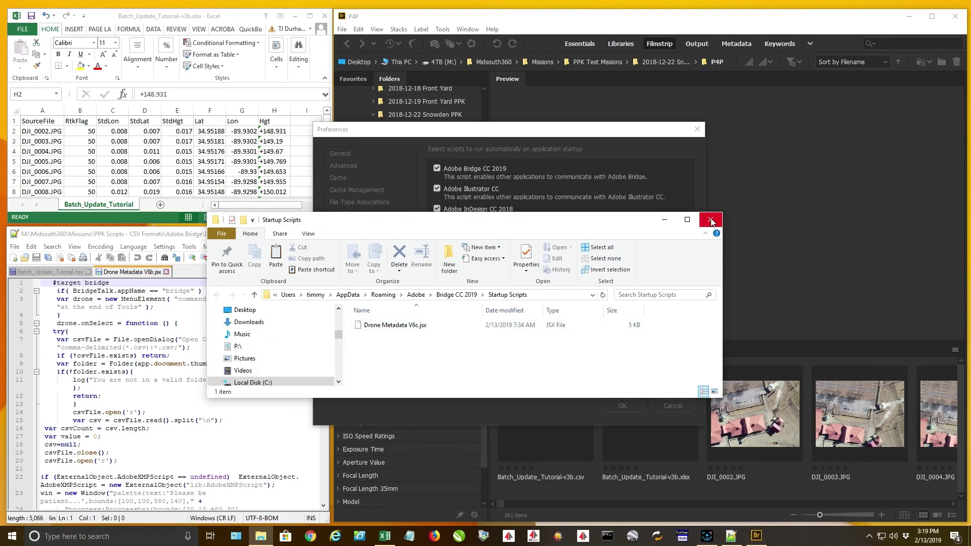
pyautogui.click(623, 406)
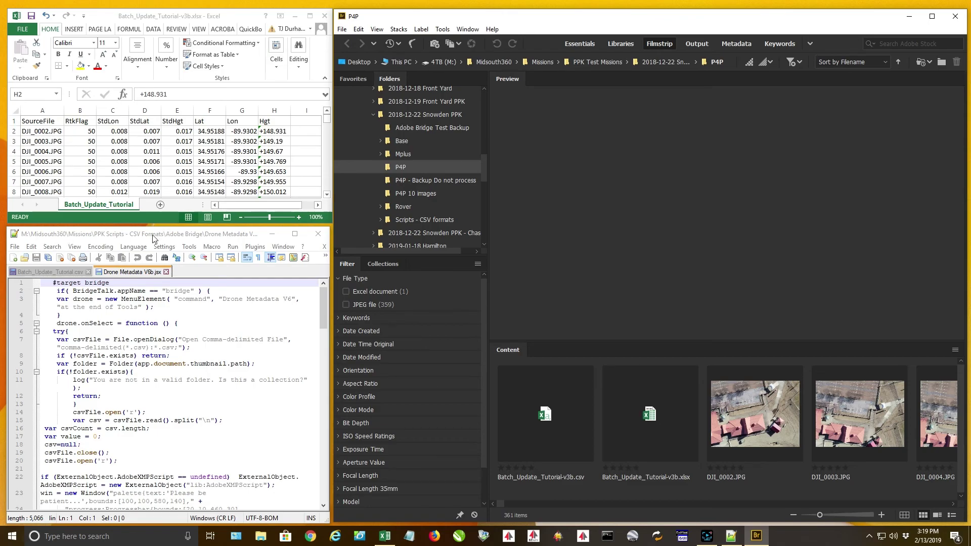
# Show the CSV in Notepad++, then open File Info for DJI_0002.JPG
pyautogui.click(48, 272)
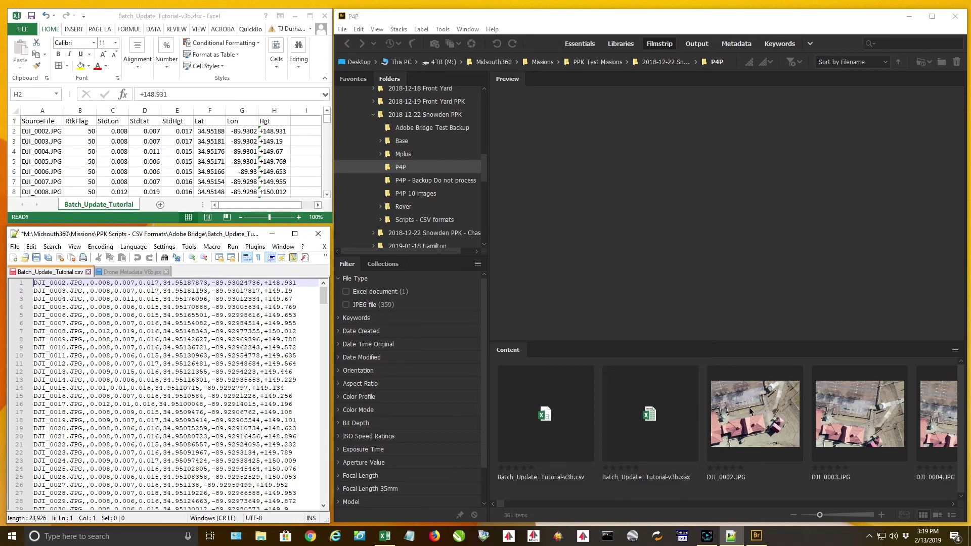
pyautogui.click(760, 420)
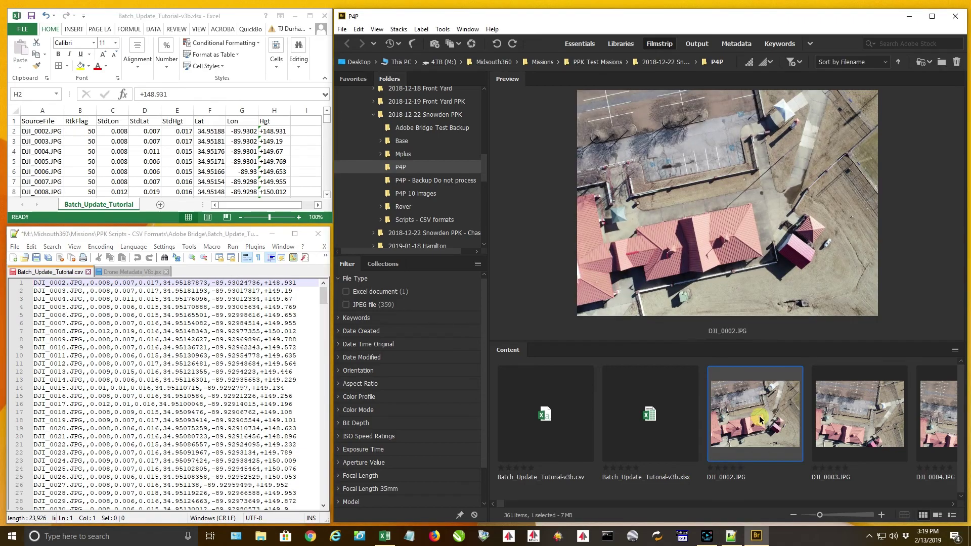
pyautogui.rightClick(761, 420)
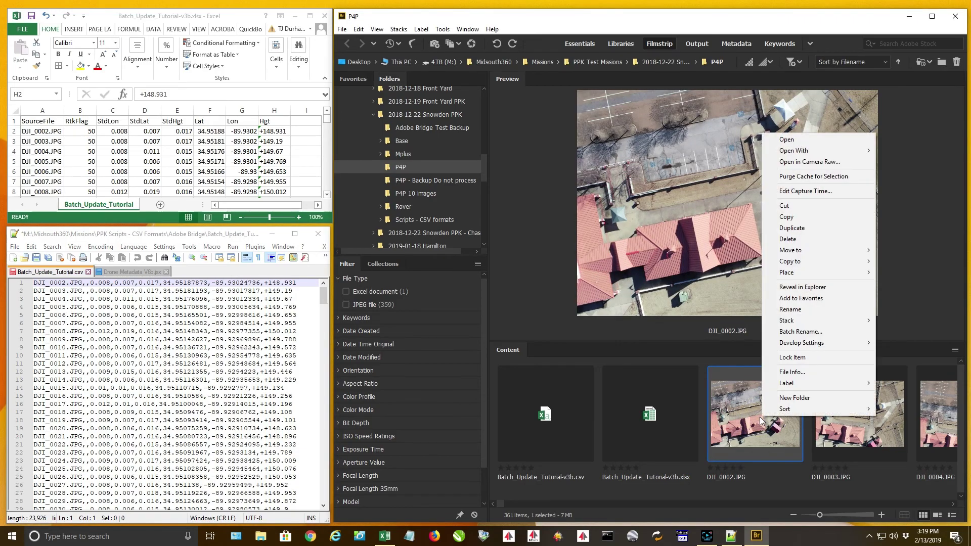
pyautogui.click(797, 372)
# In Raw Data, highlight the drone-dji:RtkFlag value 0, then cancel File Info
pyautogui.scroll(-6, 540, 255)
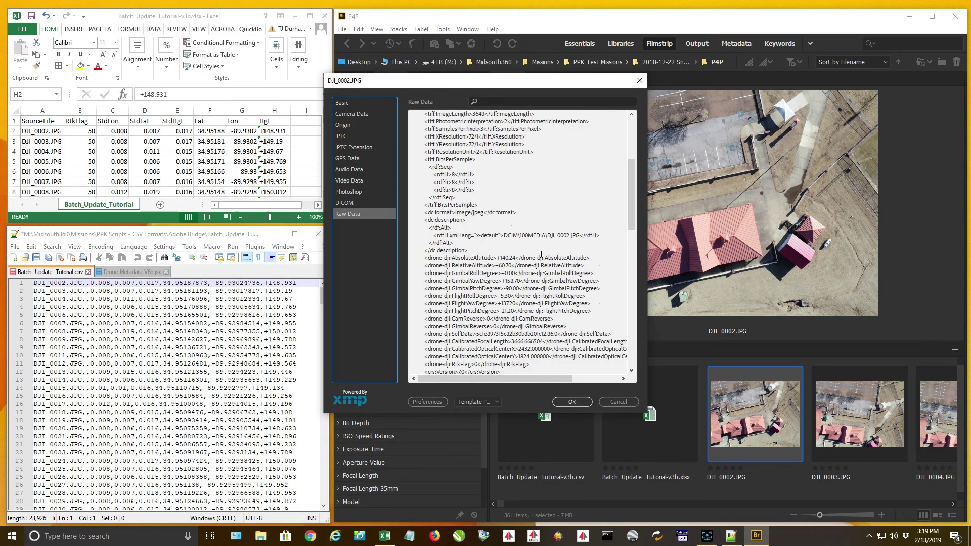
pyautogui.scroll(-3, 541, 256)
pyautogui.scroll(-3, 496, 278)
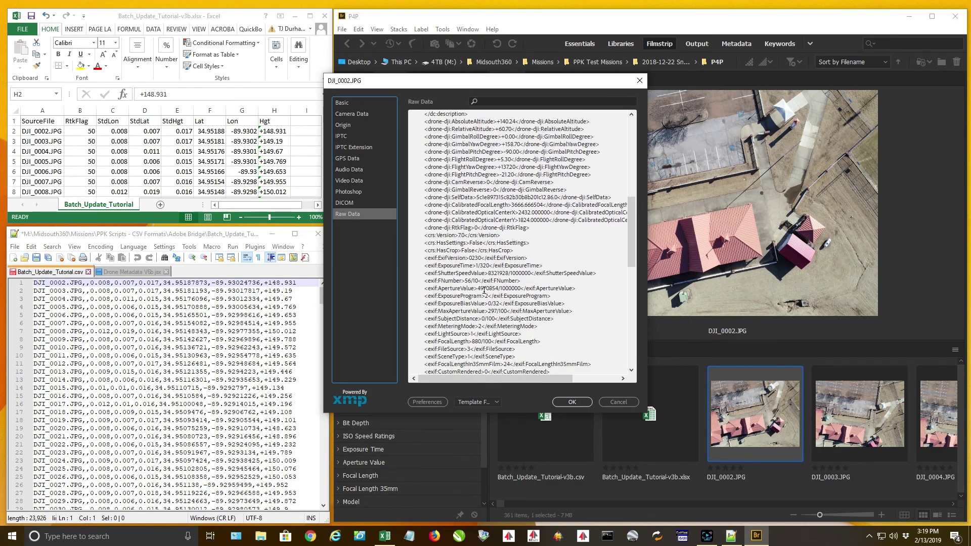
pyautogui.scroll(1, 482, 270)
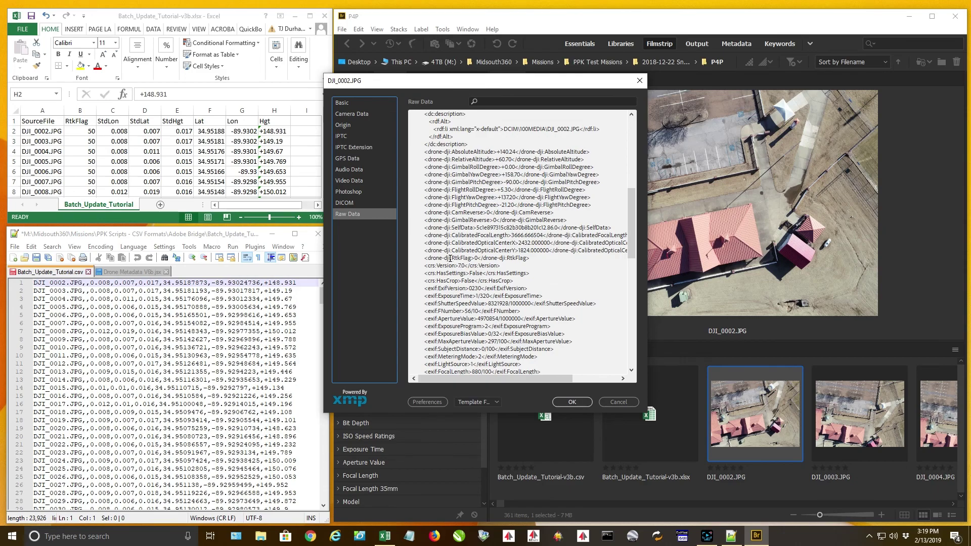
pyautogui.moveTo(463, 272); pyautogui.dragTo(445, 257)
pyautogui.click(434, 260)
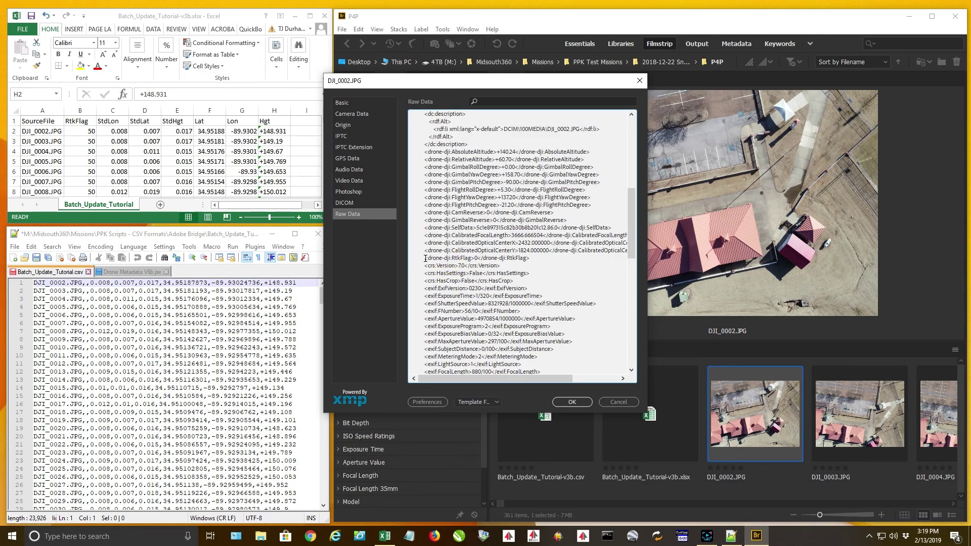
pyautogui.moveTo(425, 259); pyautogui.dragTo(546, 260)
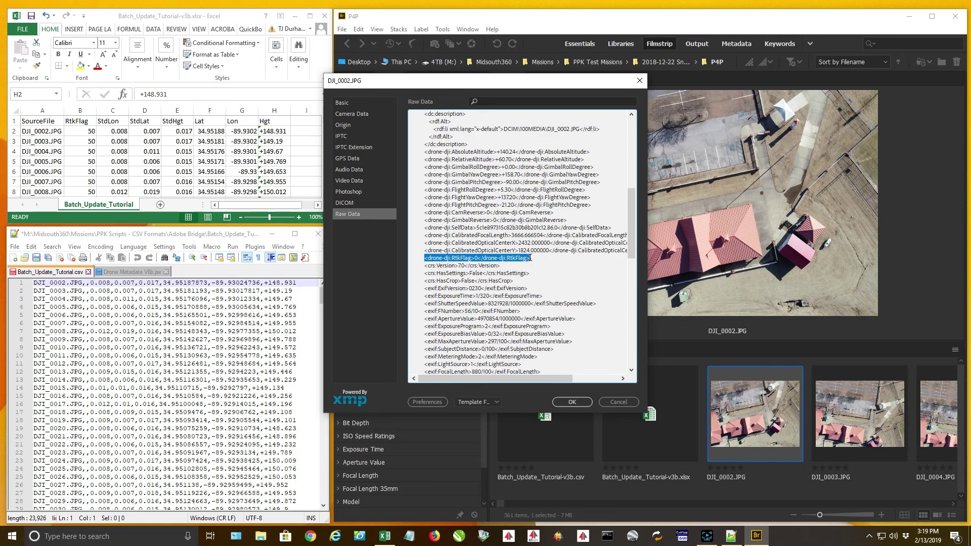
pyautogui.click(618, 402)
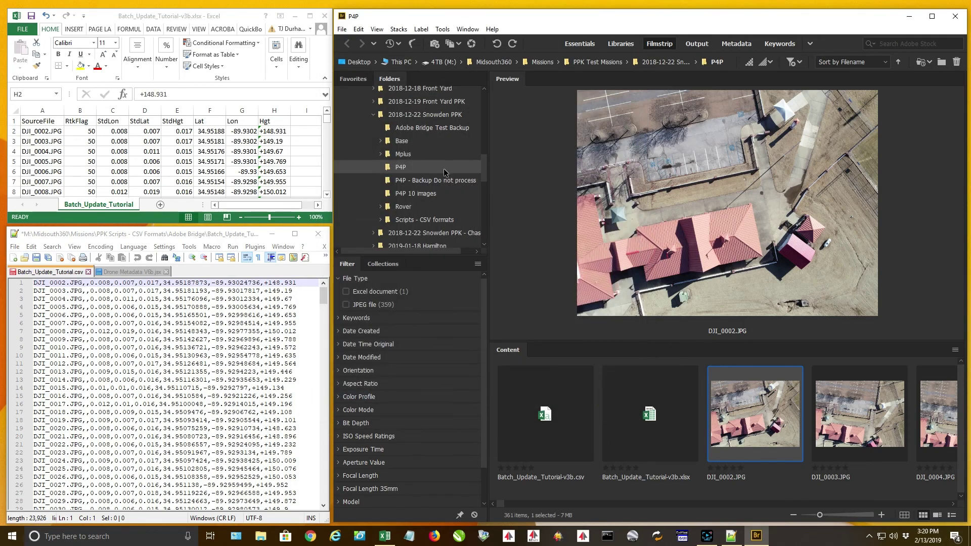
# Run Tools > Drone Metadata V6 and close the CSV in Notepad++
pyautogui.click(442, 29)
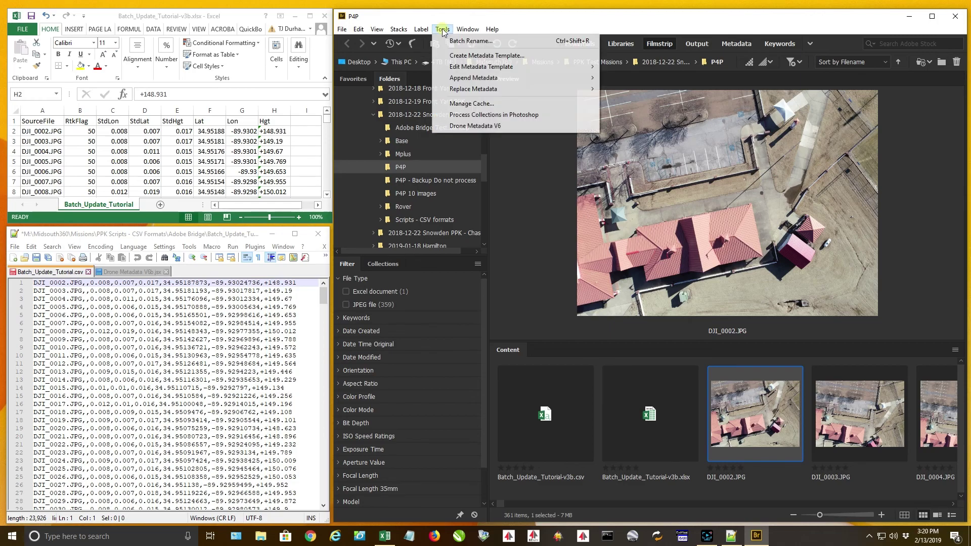
pyautogui.click(490, 126)
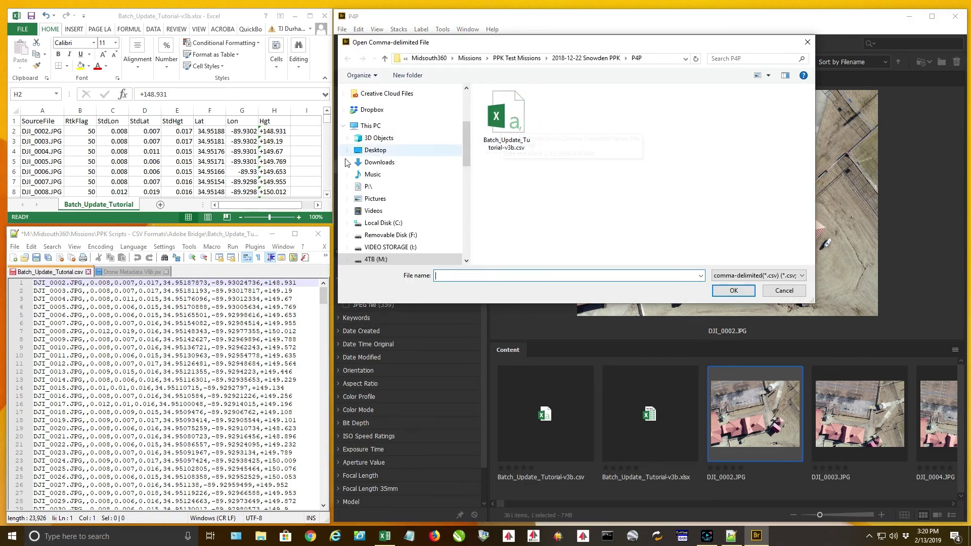
pyautogui.click(89, 273)
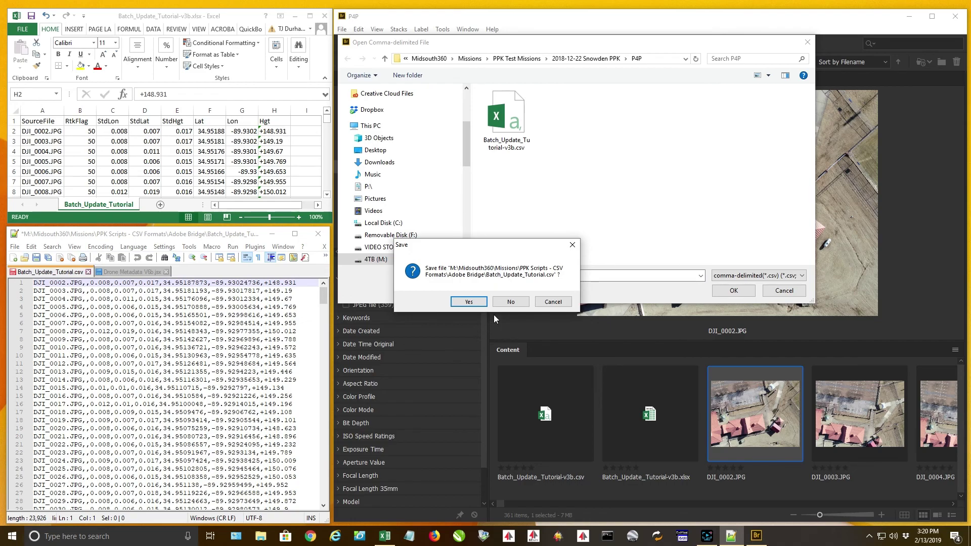
# Close the CSV and Drone Metadata V6b.jsx files and quit Notepad++
pyautogui.click(510, 302)
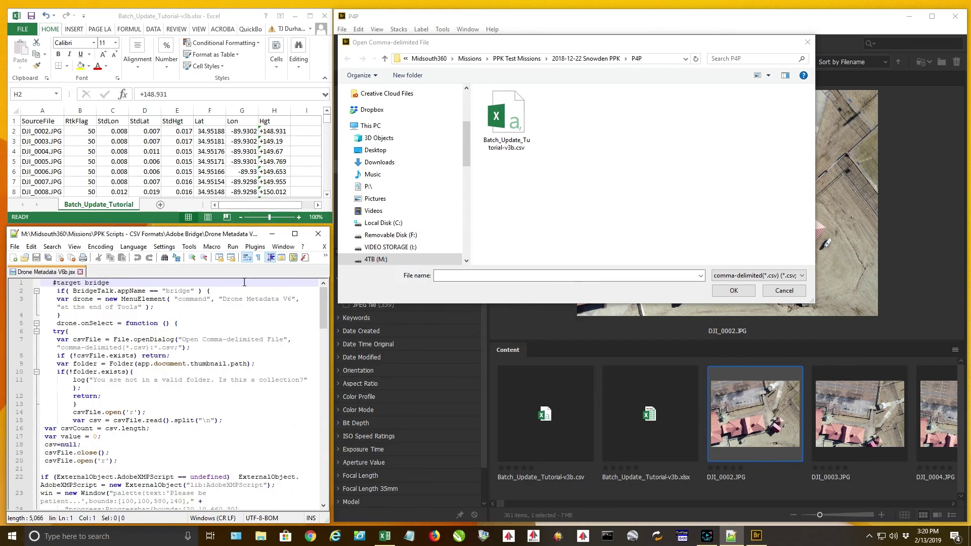
pyautogui.click(80, 273)
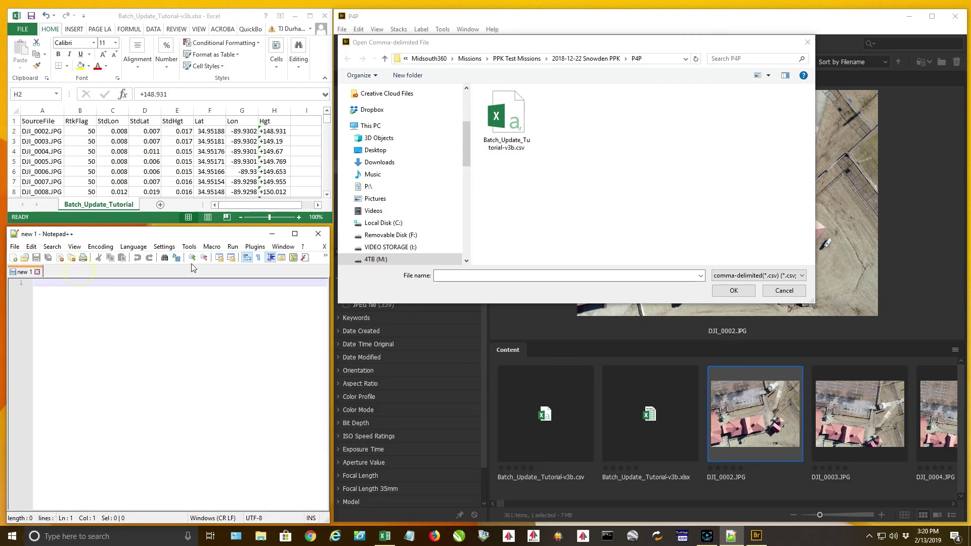
pyautogui.click(317, 233)
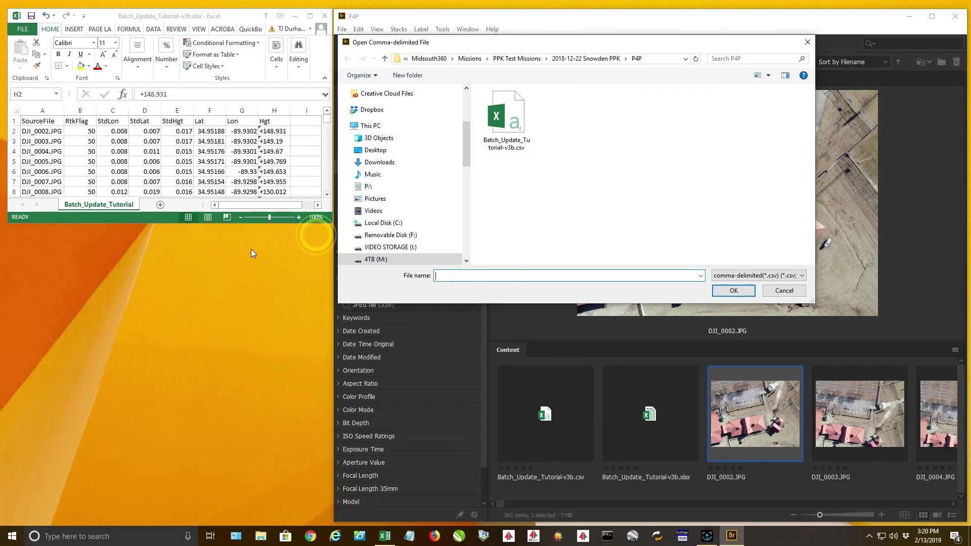
# Quit Excel saving the workbook, then pick Batch_Update_Tutorial-v3b.csv in Bridge's dialog
pyautogui.click(325, 16)
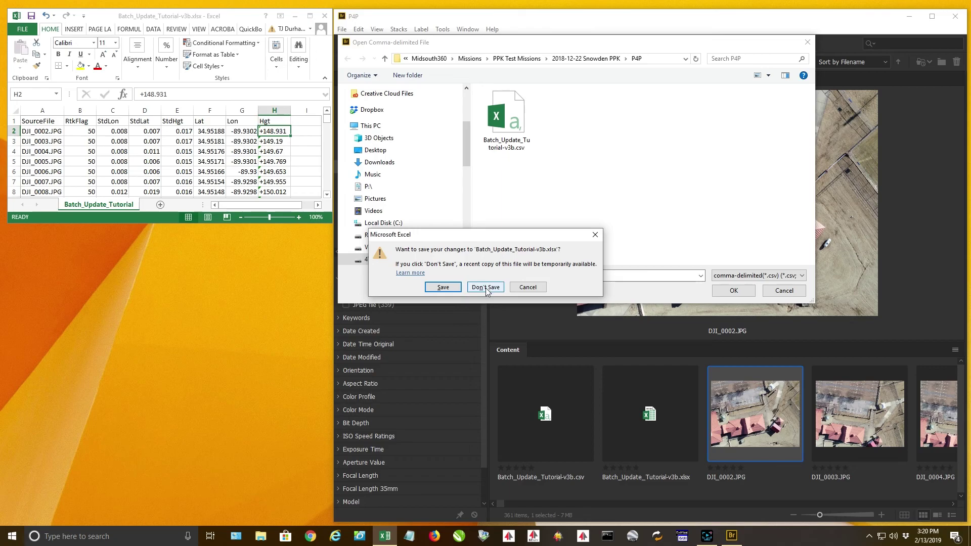
pyautogui.click(445, 288)
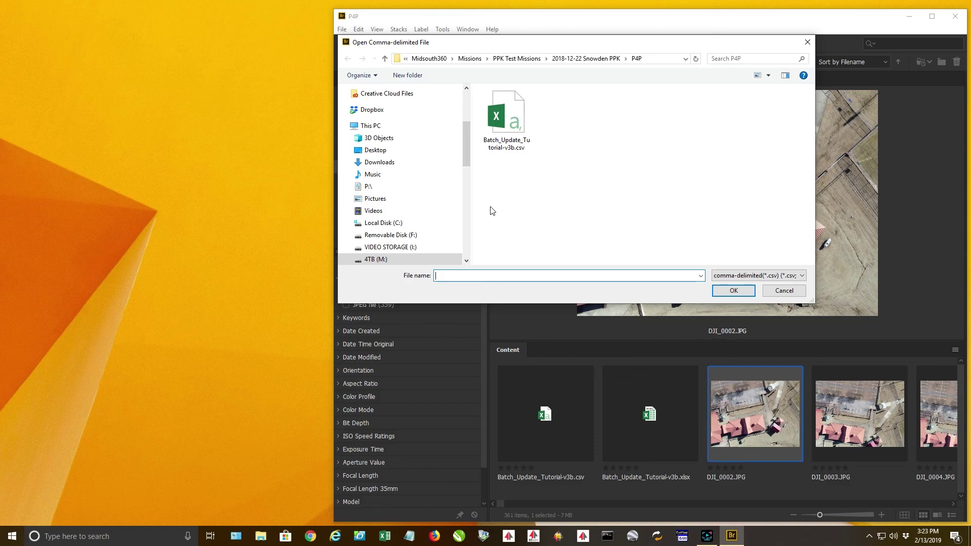
pyautogui.click(513, 122)
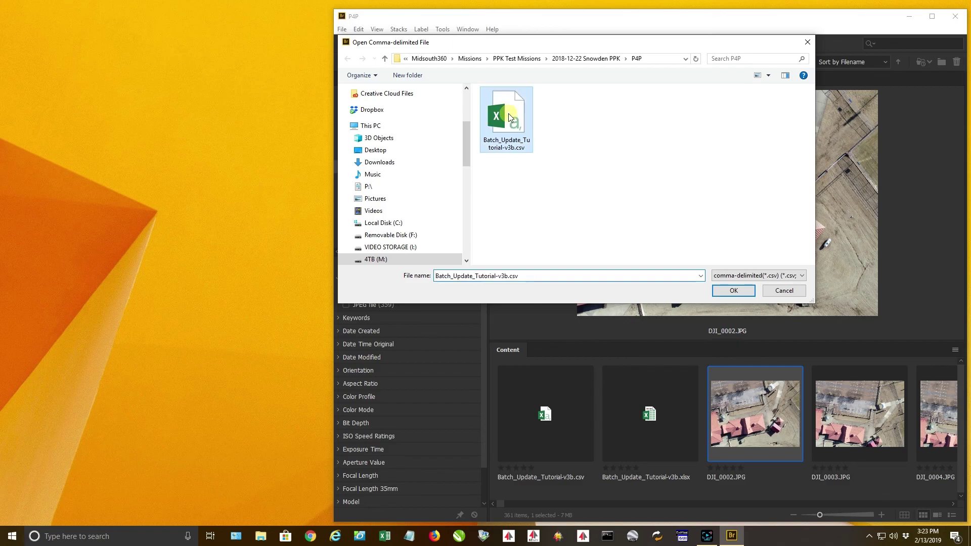
# Start the update from Batch_Update_Tutorial-v3b.csv and dismiss the Batch complete message
pyautogui.click(734, 291)
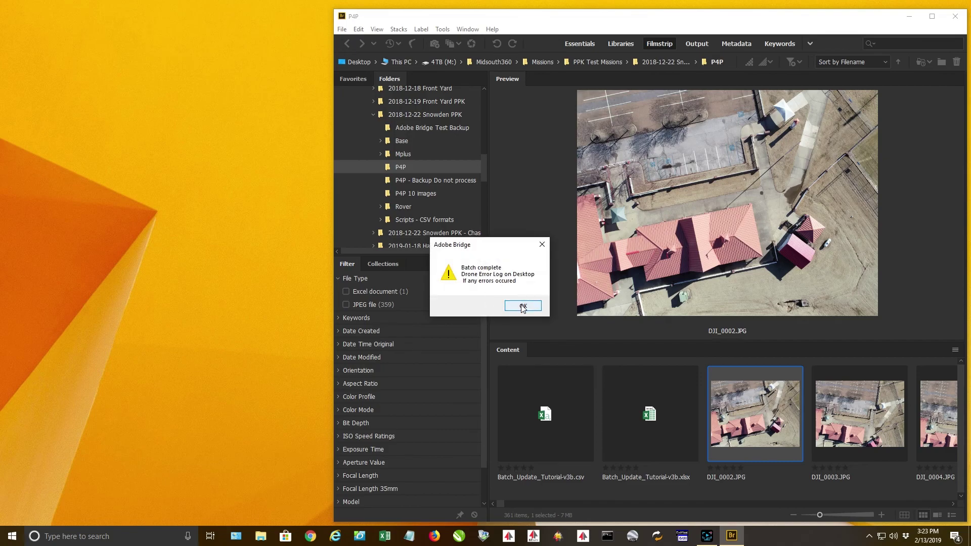
pyautogui.click(523, 307)
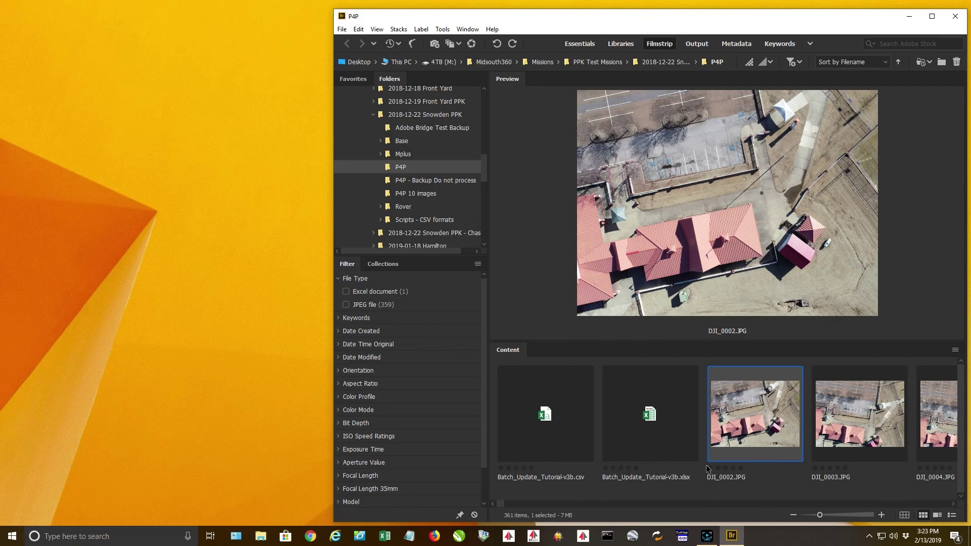
pyautogui.rightClick(756, 424)
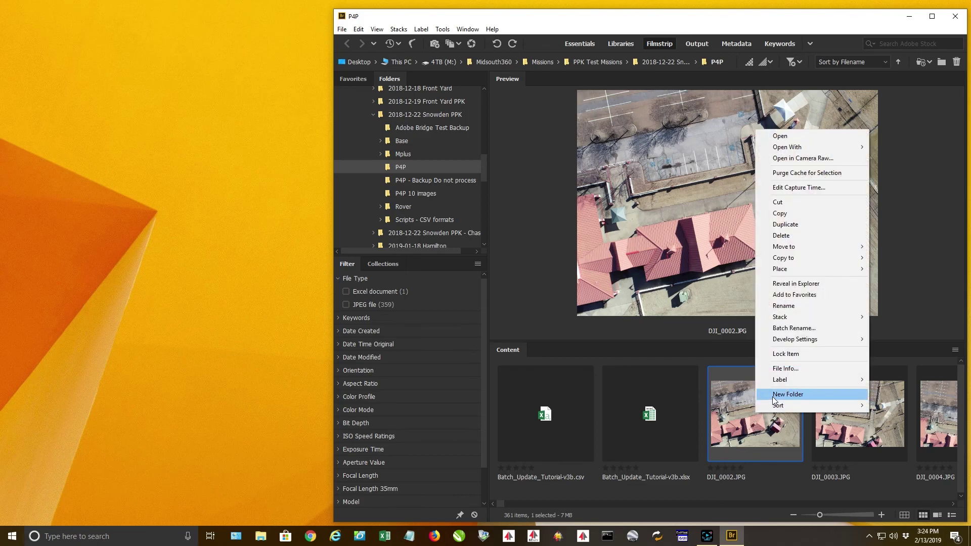
pyautogui.click(782, 369)
pyautogui.scroll(-10, 552, 301)
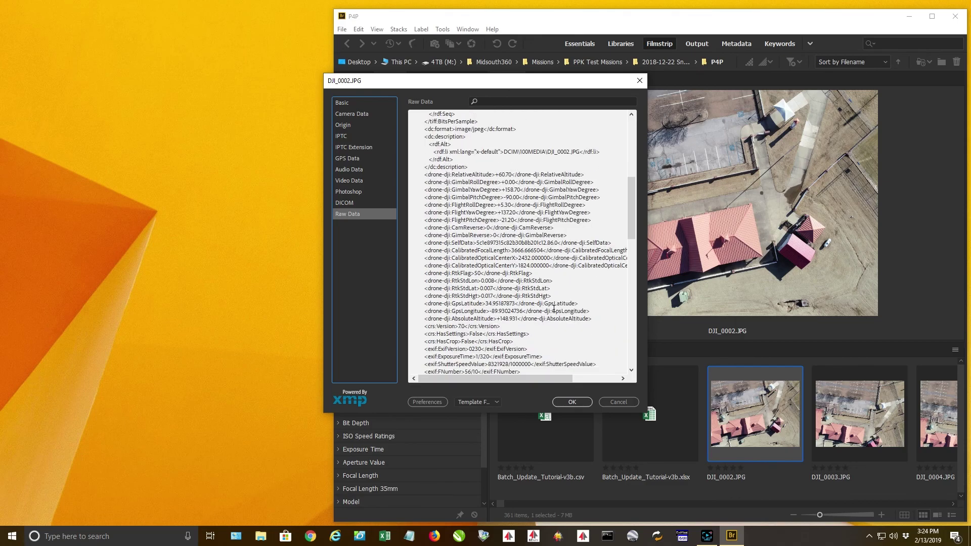
pyautogui.click(448, 287)
pyautogui.click(431, 273)
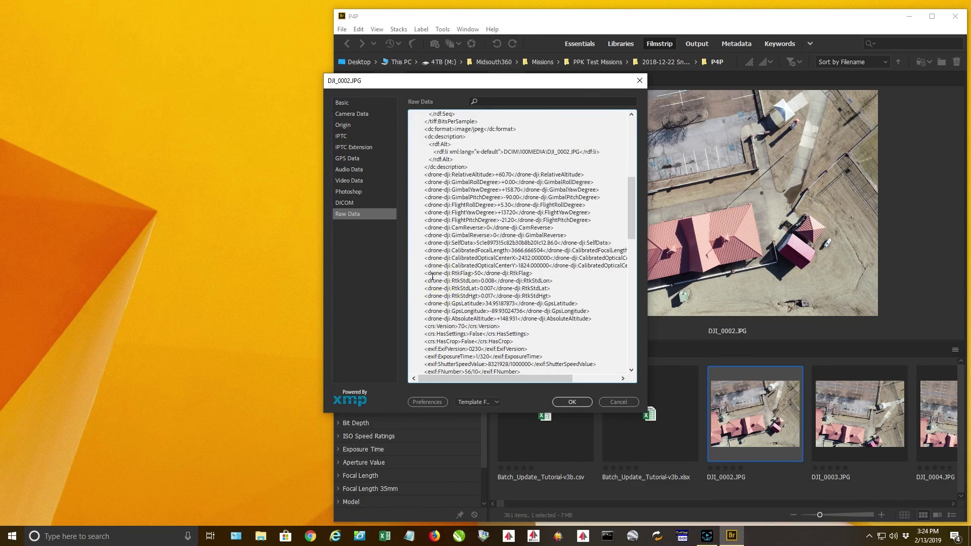
pyautogui.moveTo(425, 274); pyautogui.dragTo(594, 316)
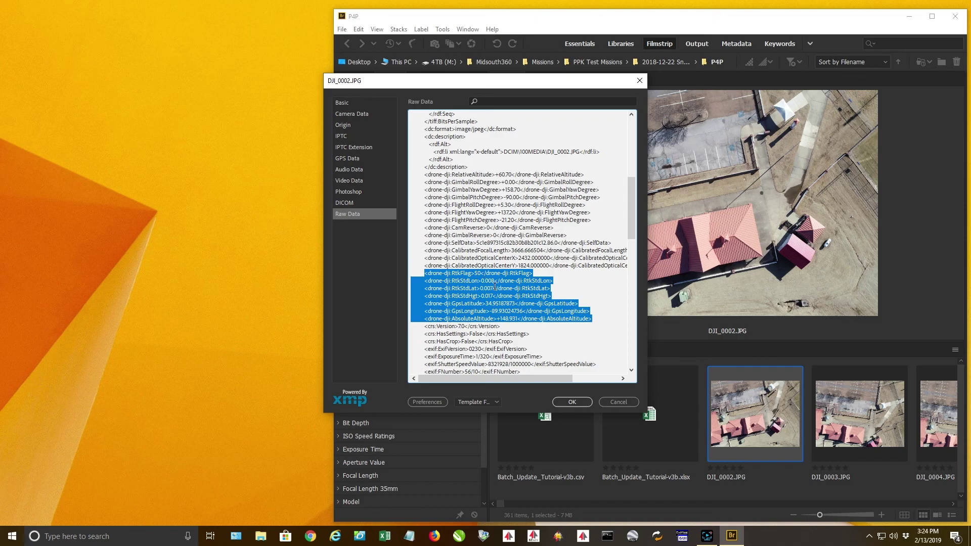
pyautogui.scroll(10, 510, 308)
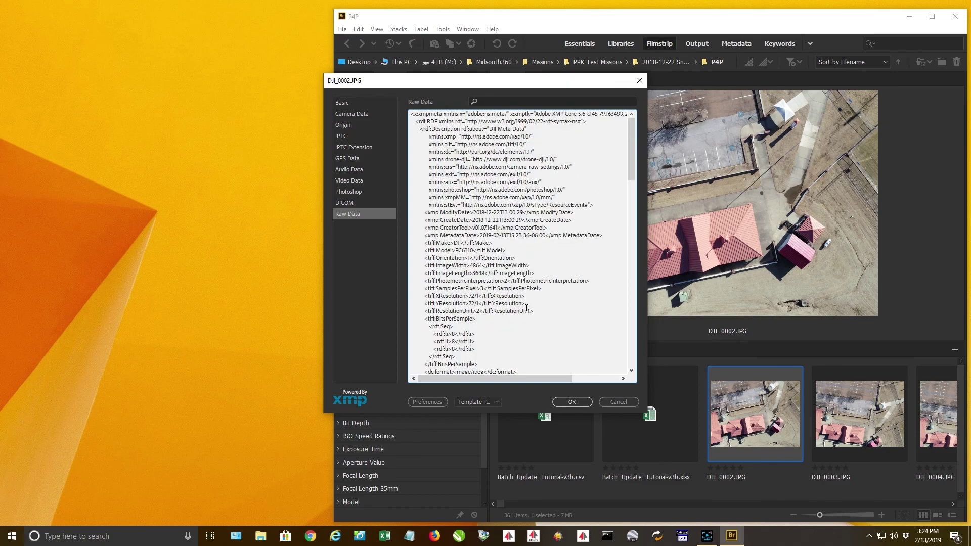
pyautogui.scroll(-10, 493, 272)
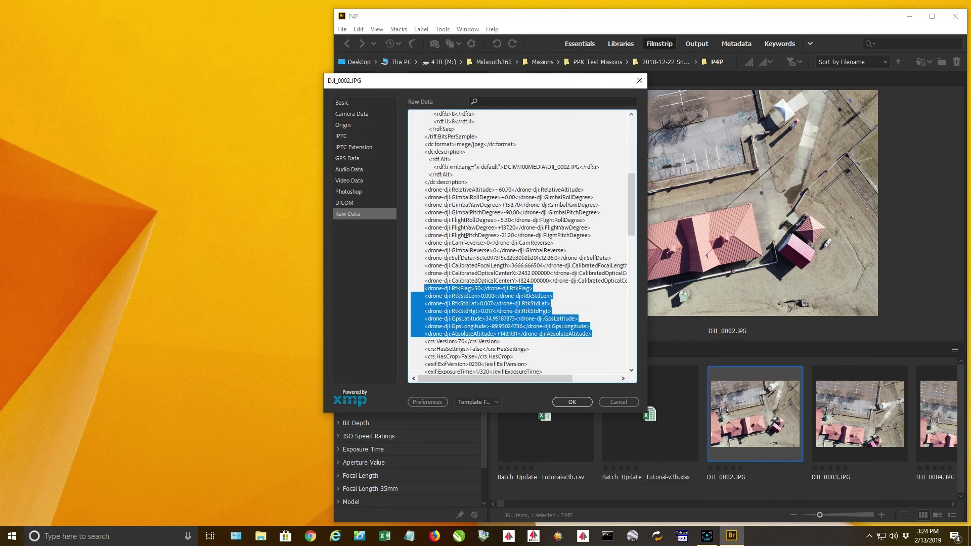
pyautogui.scroll(-8, 465, 241)
pyautogui.scroll(-3, 466, 269)
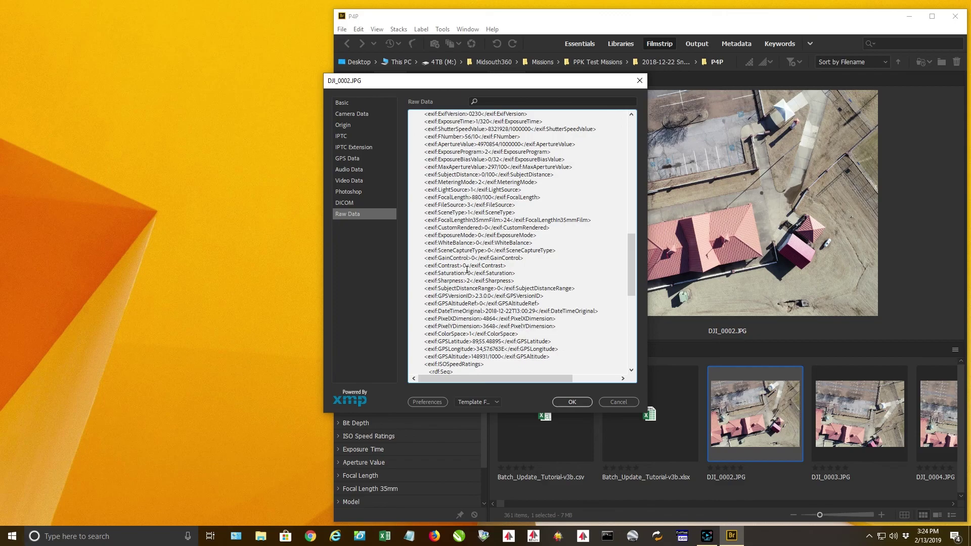
pyautogui.scroll(-2, 466, 270)
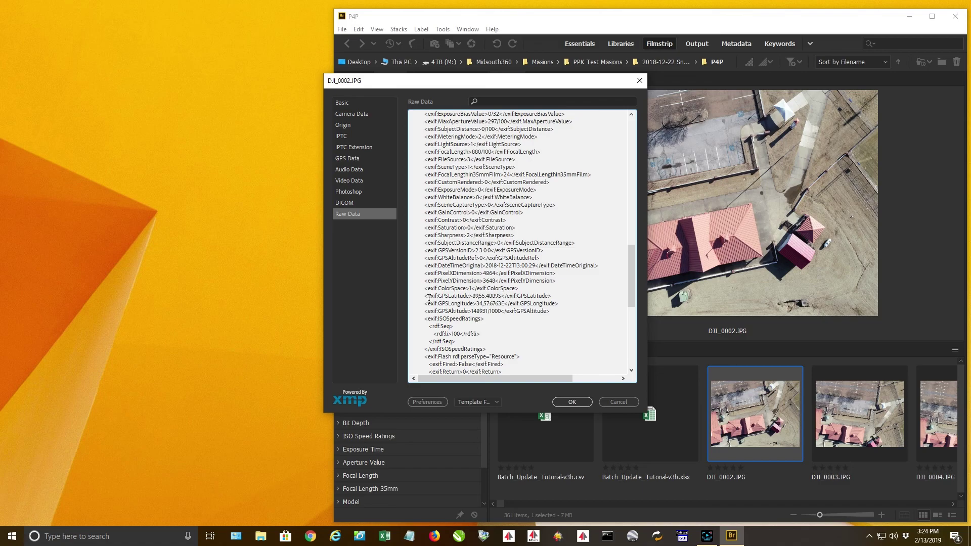
pyautogui.moveTo(425, 297); pyautogui.dragTo(556, 304)
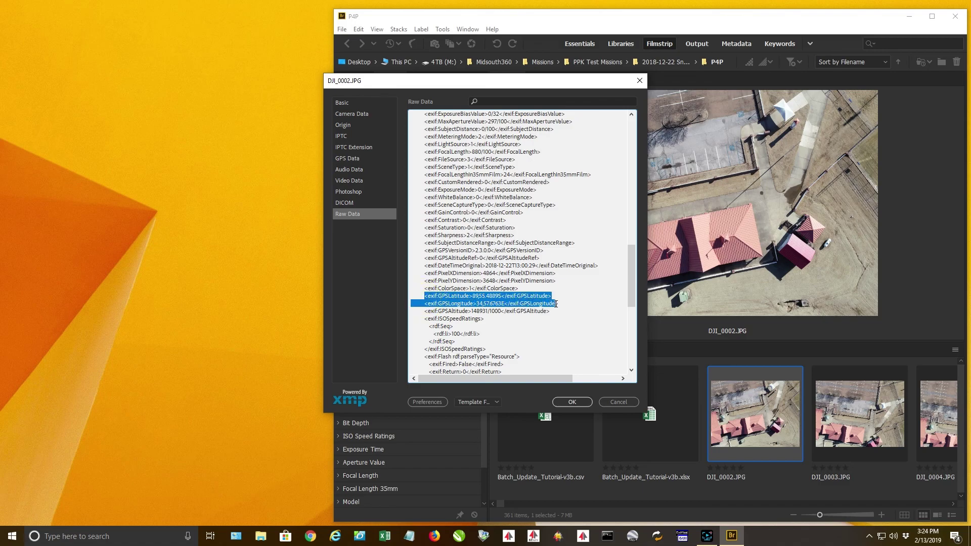
pyautogui.click(484, 312)
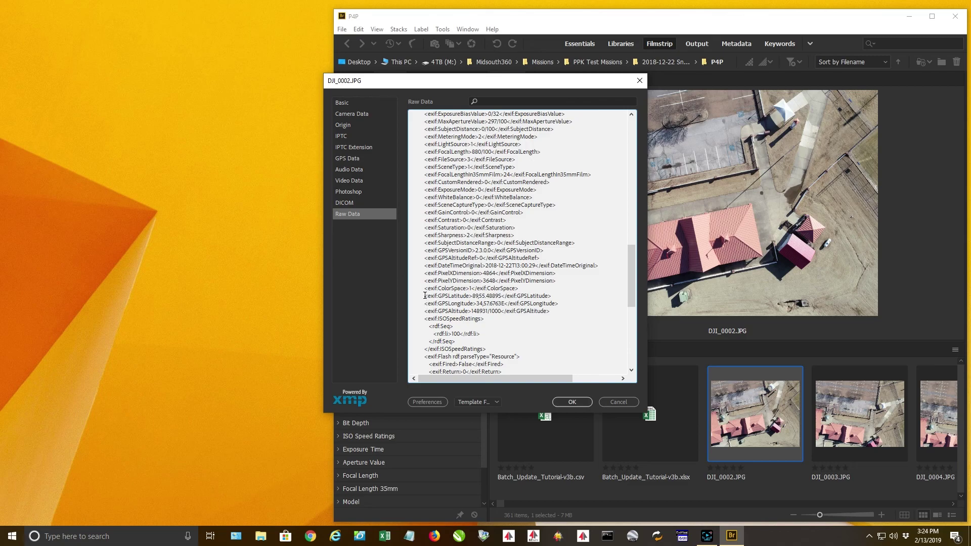
pyautogui.moveTo(426, 297); pyautogui.dragTo(573, 311)
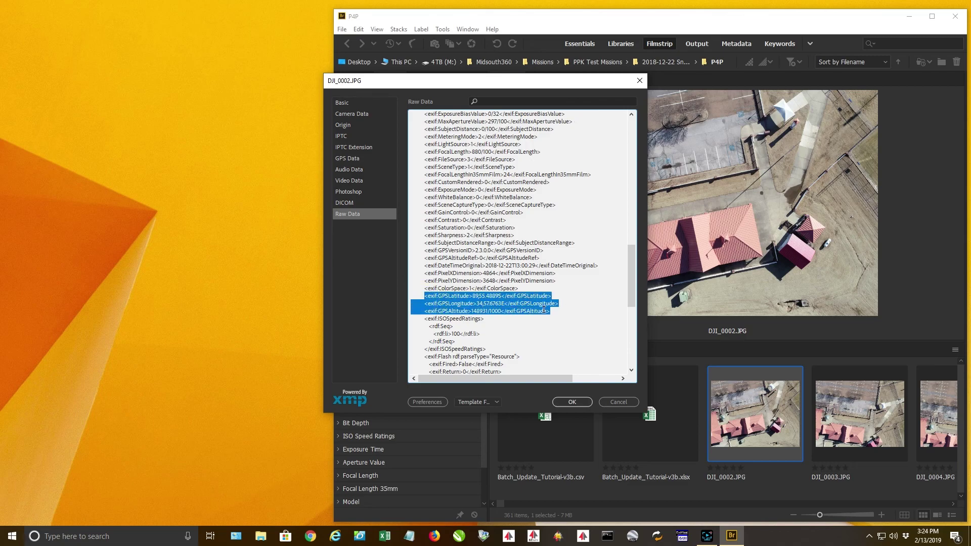
pyautogui.scroll(10, 544, 309)
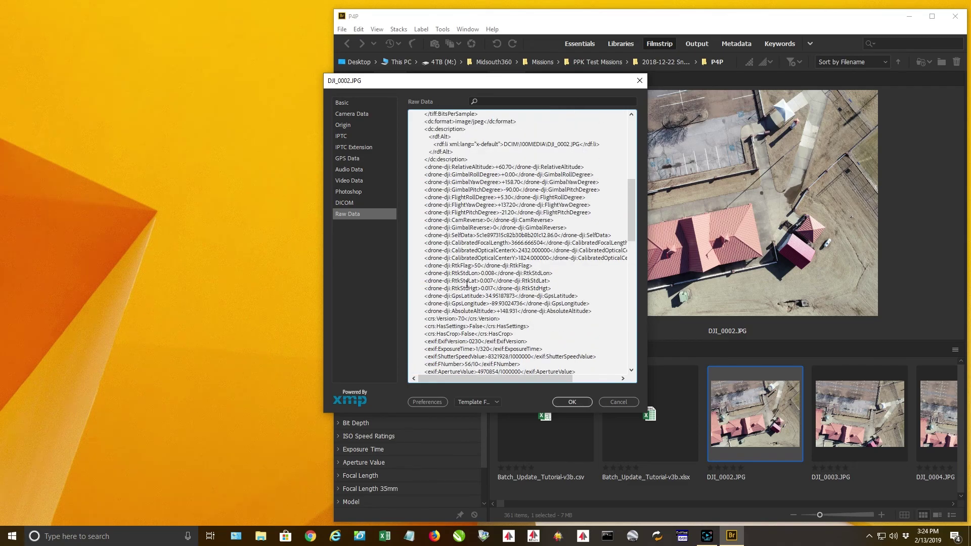
pyautogui.scroll(1, 480, 289)
pyautogui.click(572, 402)
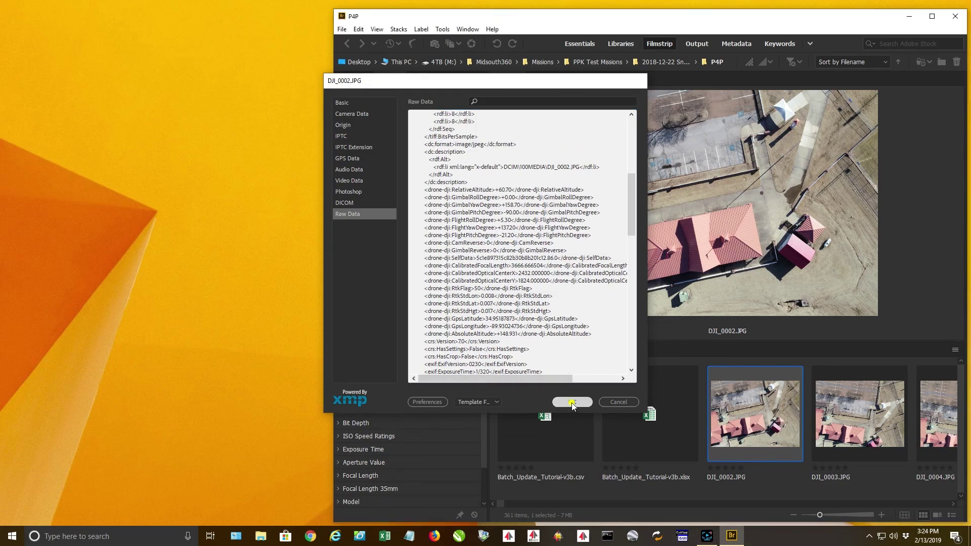
pyautogui.moveTo(503, 503); pyautogui.dragTo(945, 503)
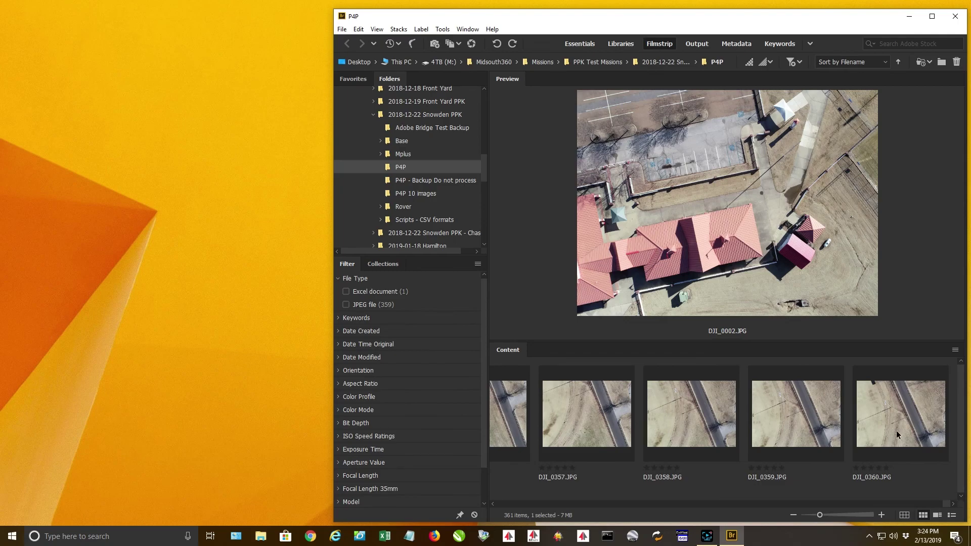
pyautogui.click(883, 414)
pyautogui.rightClick(856, 414)
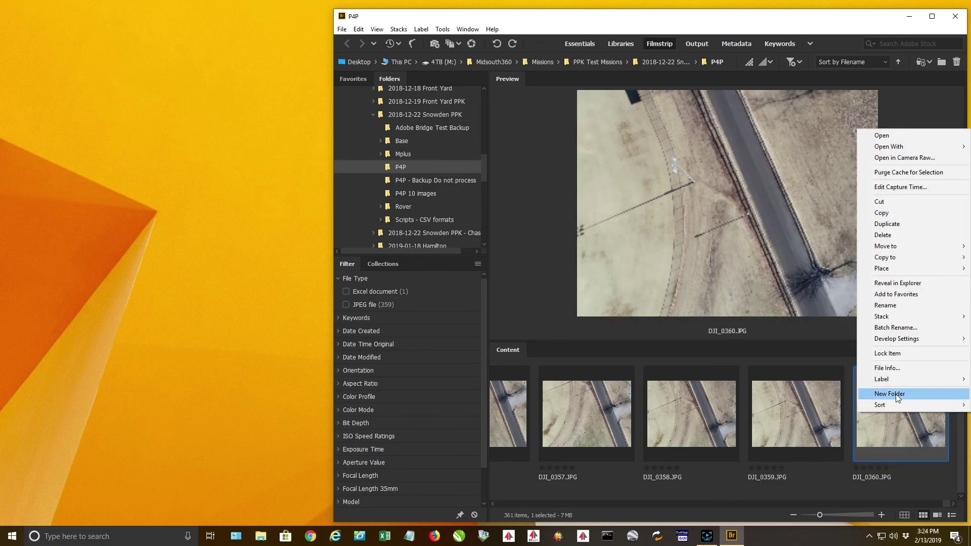
pyautogui.click(888, 368)
pyautogui.scroll(-8, 479, 244)
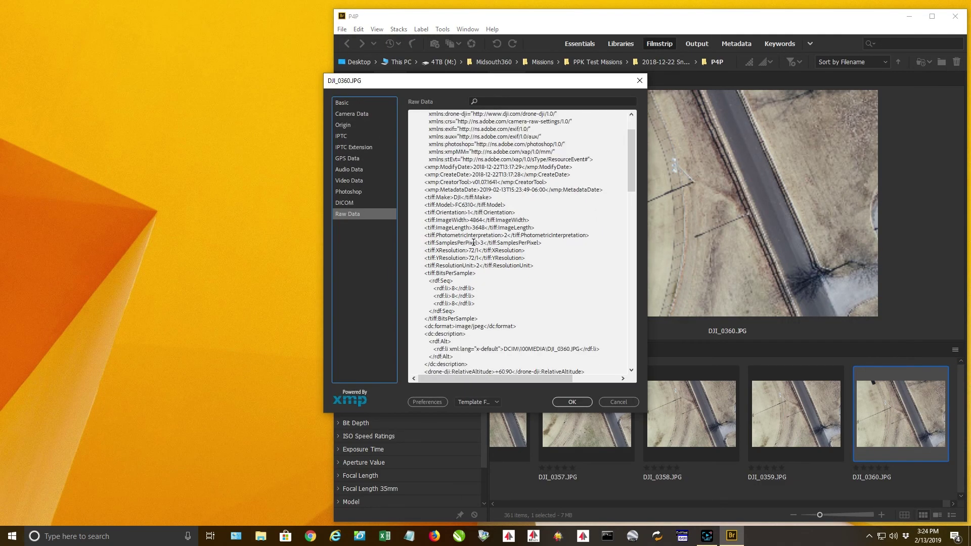
pyautogui.scroll(-7, 478, 245)
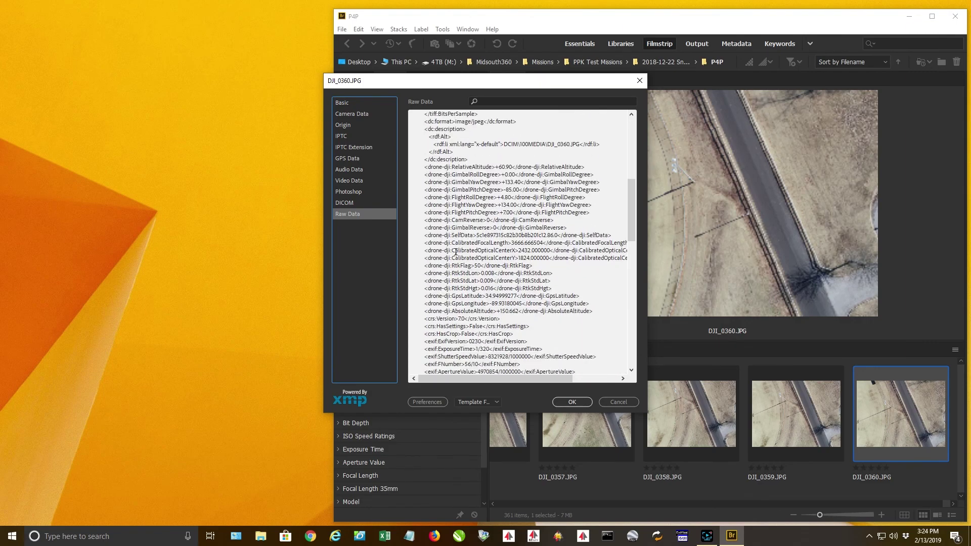
pyautogui.keyDown('shift'); pyautogui.click(471, 265); pyautogui.keyUp('shift')
pyautogui.click(455, 266)
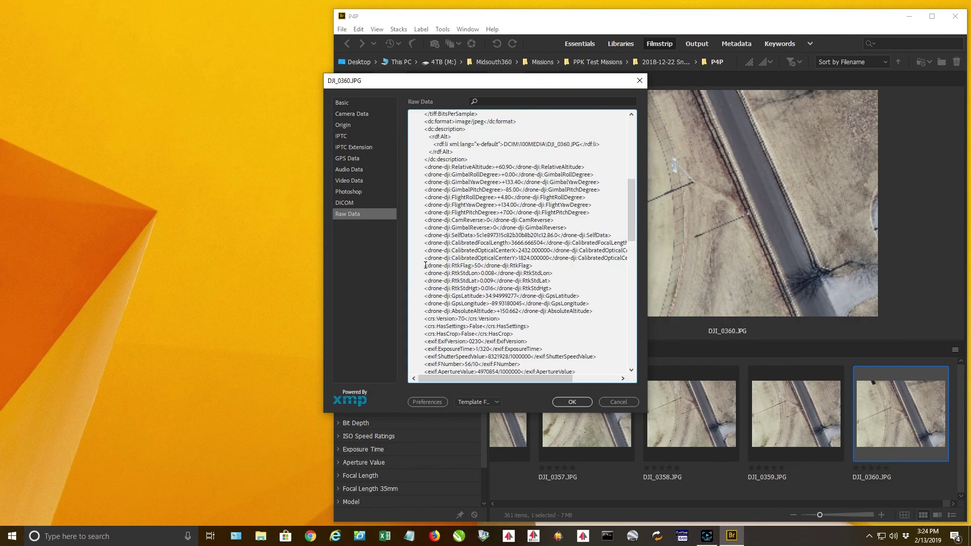
pyautogui.moveTo(425, 265); pyautogui.dragTo(607, 312)
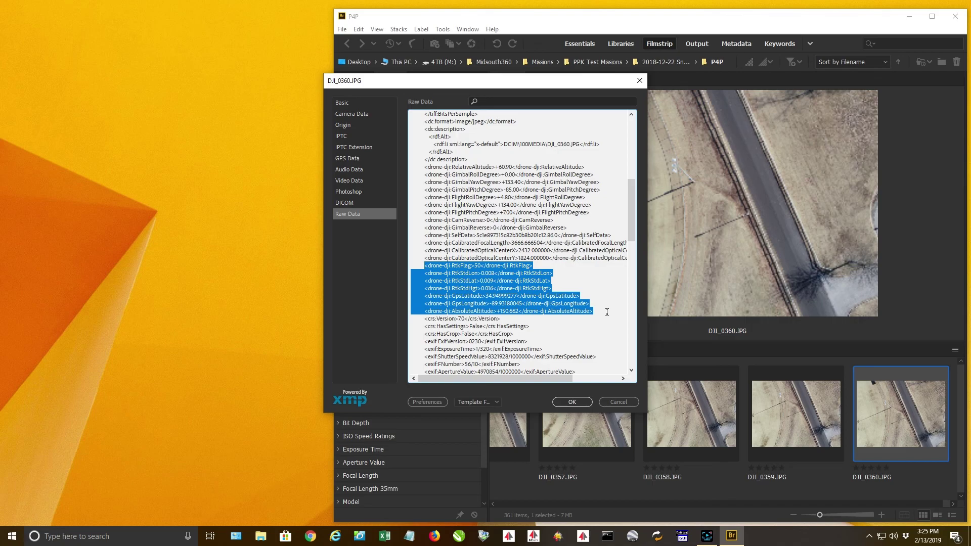
pyautogui.click(571, 404)
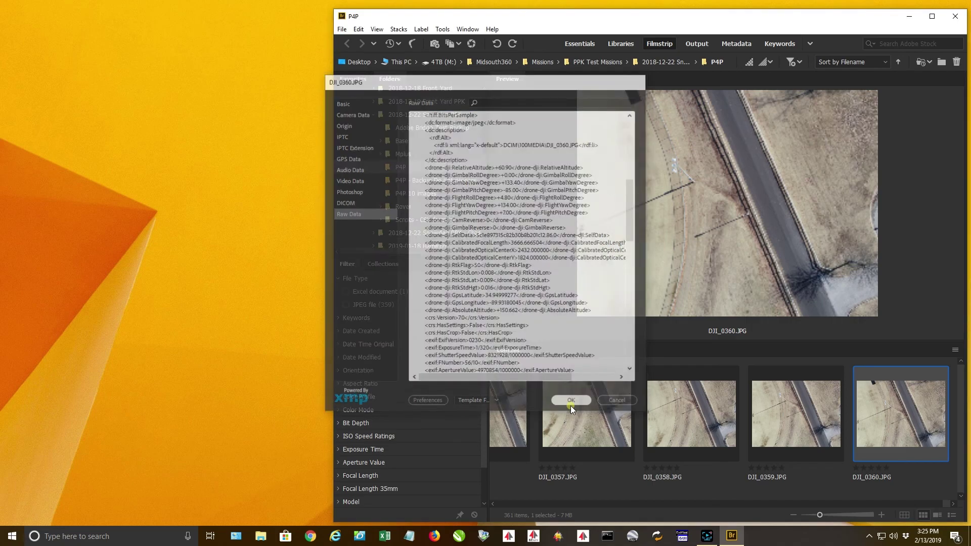